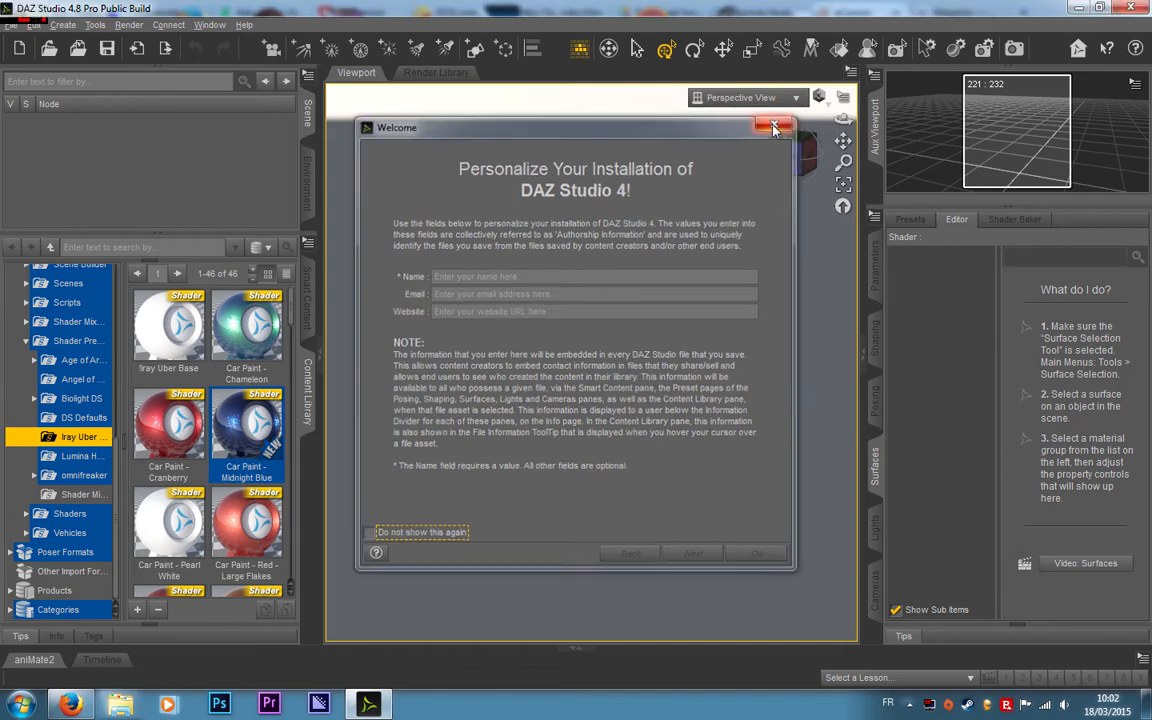
Step: Set the viewport draw style to Texture Shaded and locate the Emissive shader among the Iray Uber presets
left_click(818, 96)
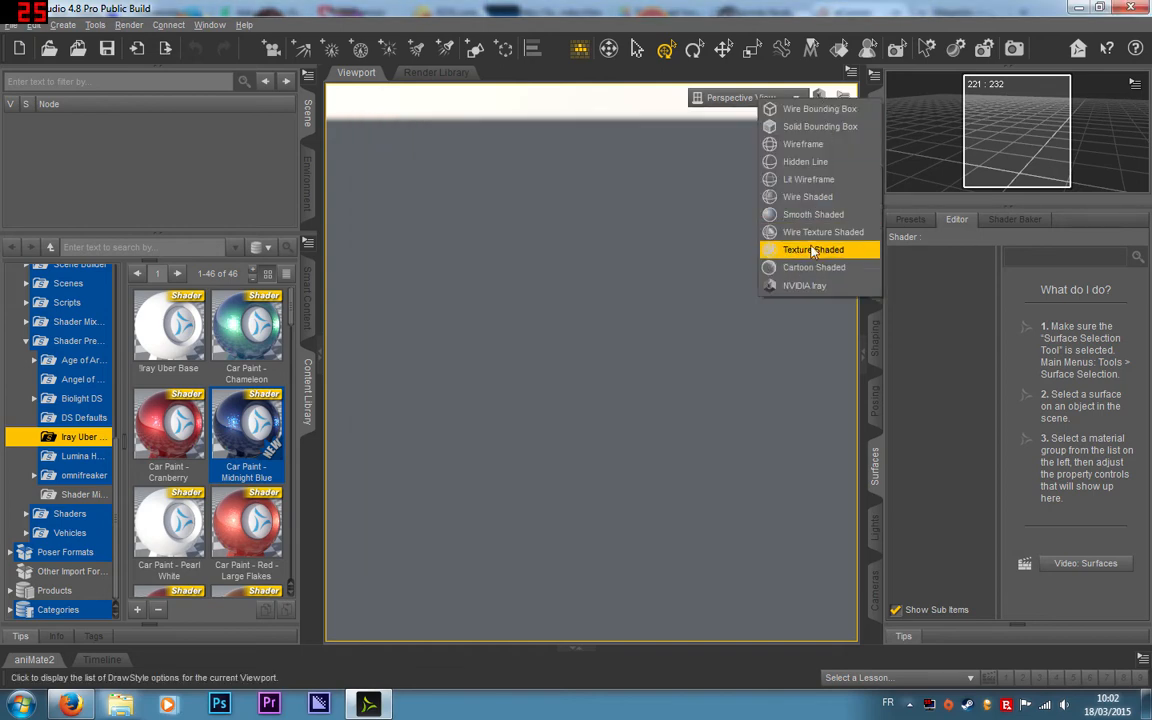
left_click(790, 249)
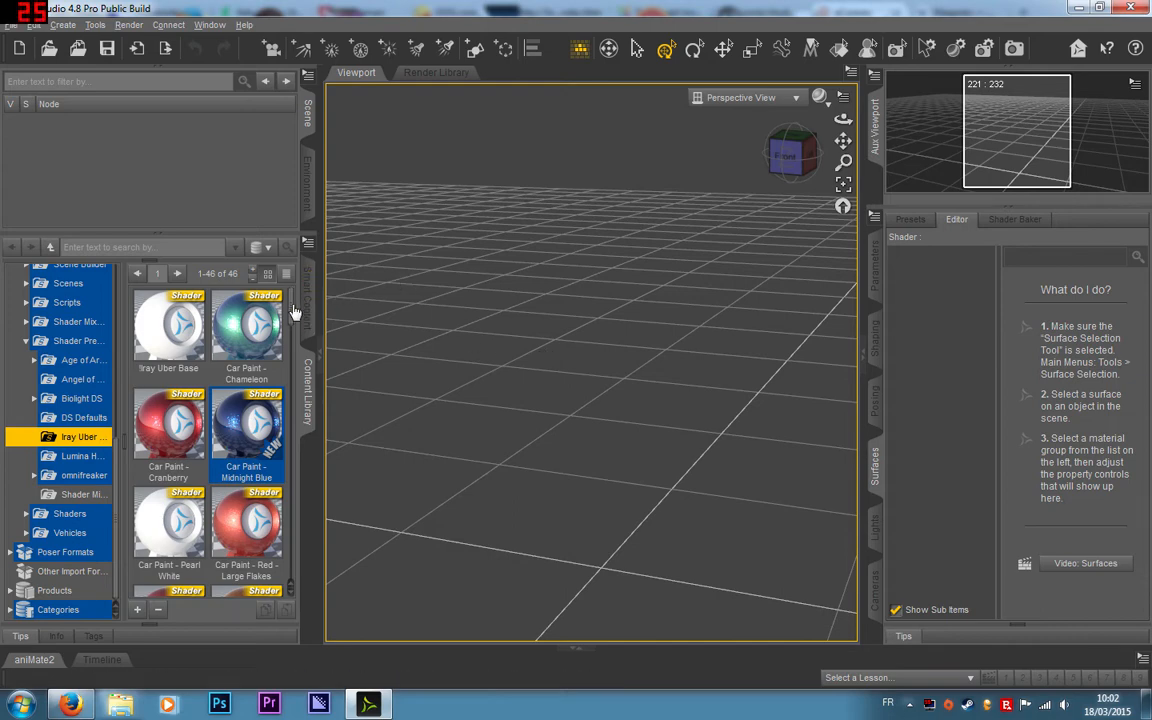
scroll(293, 313, "down", 1)
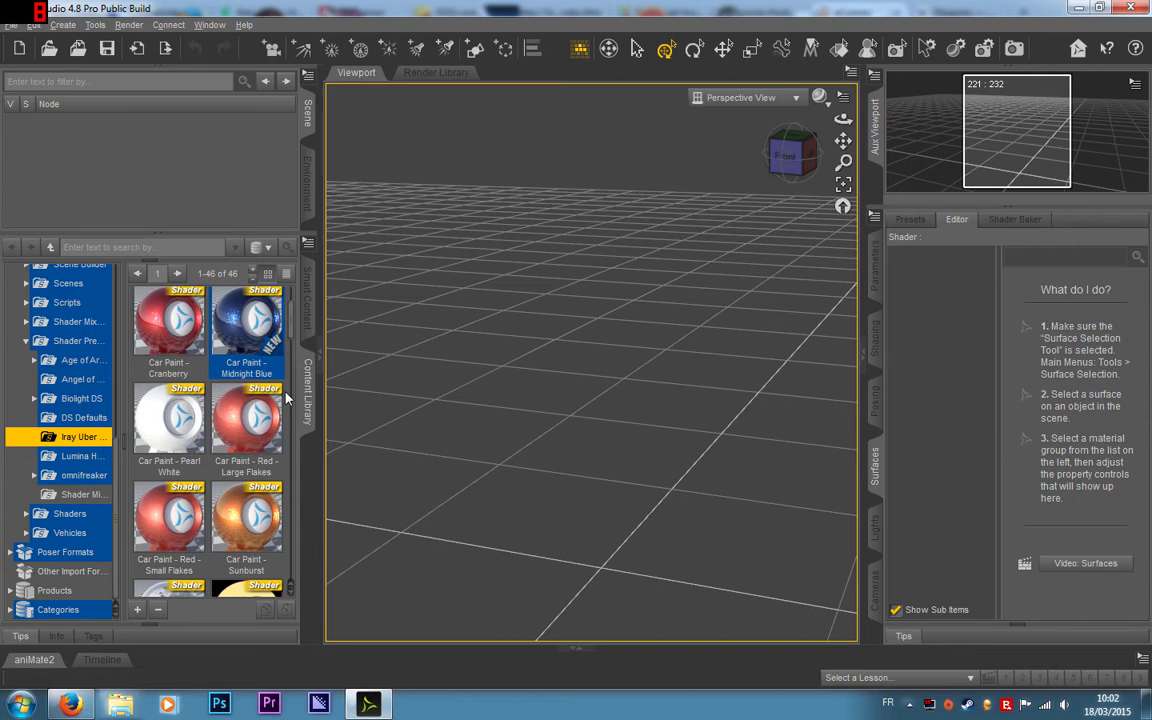
scroll(290, 452, "down", 3)
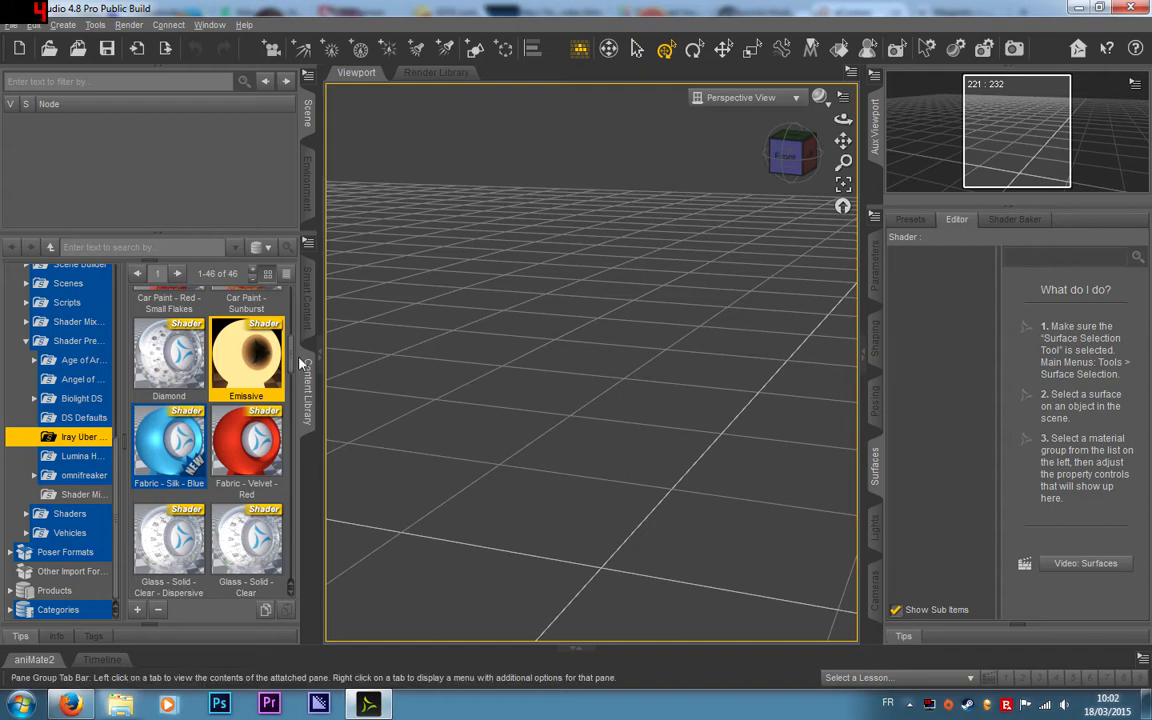
Step: Switch to Firefox, examine the Iray Emissive example render on DeviantArt, and return to DAZ Studio
left_click(74, 704)
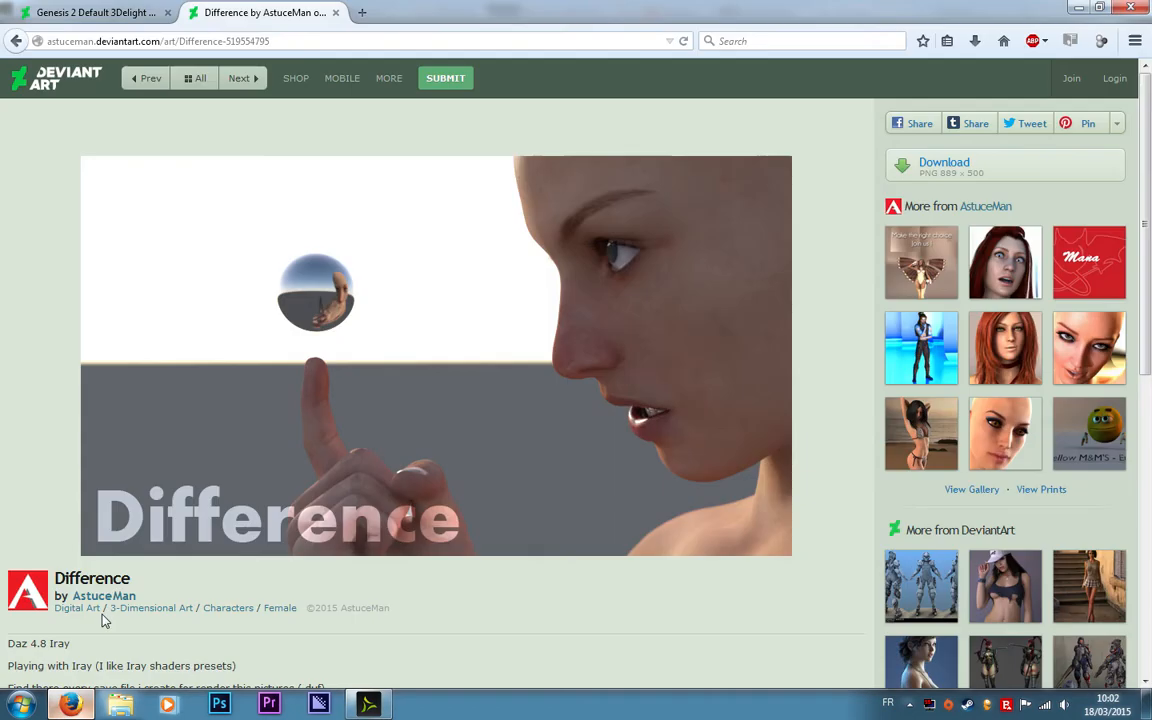
left_click(130, 12)
scroll(736, 237, "up", 5)
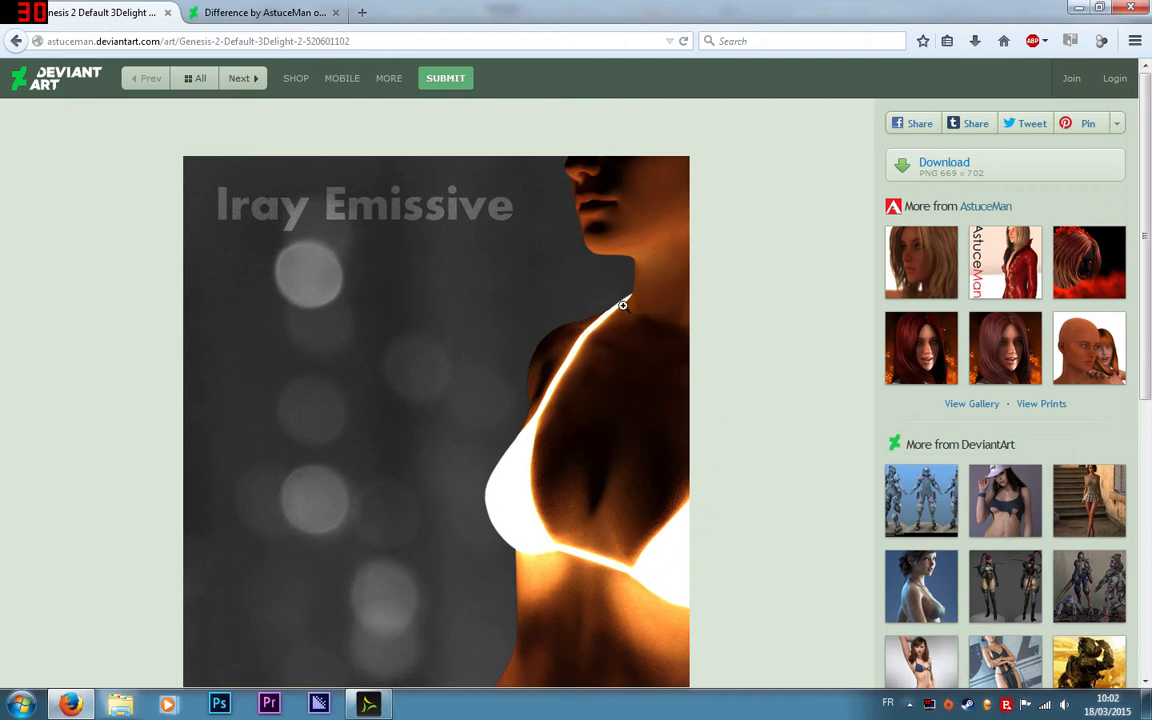
scroll(662, 302, "down", 2)
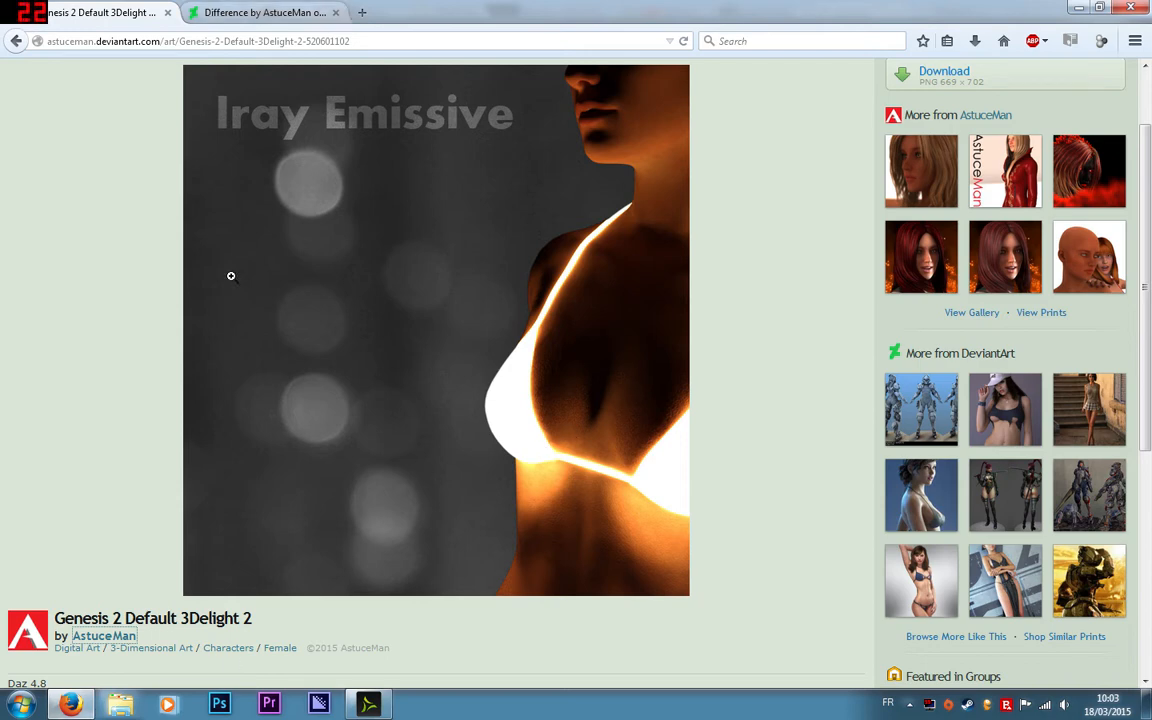
left_click(370, 704)
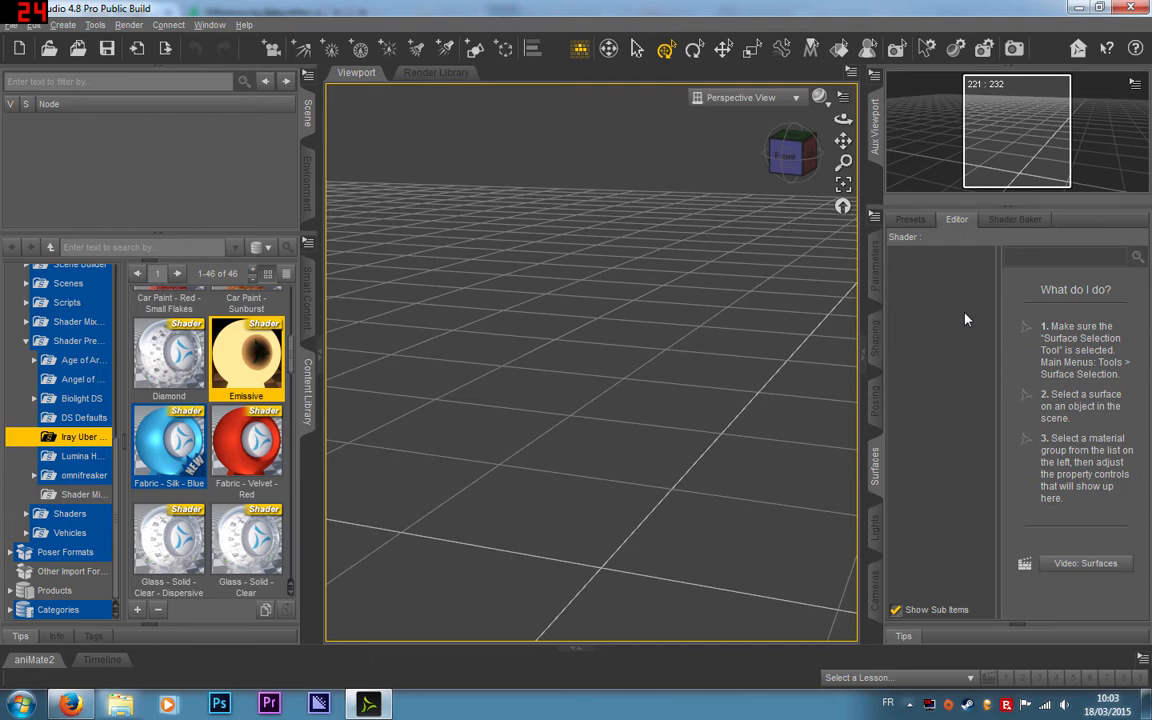
Step: Open and enlarge the render settings, keep NVIDIA Iray as the engine, and show the Environment properties
left_click(985, 48)
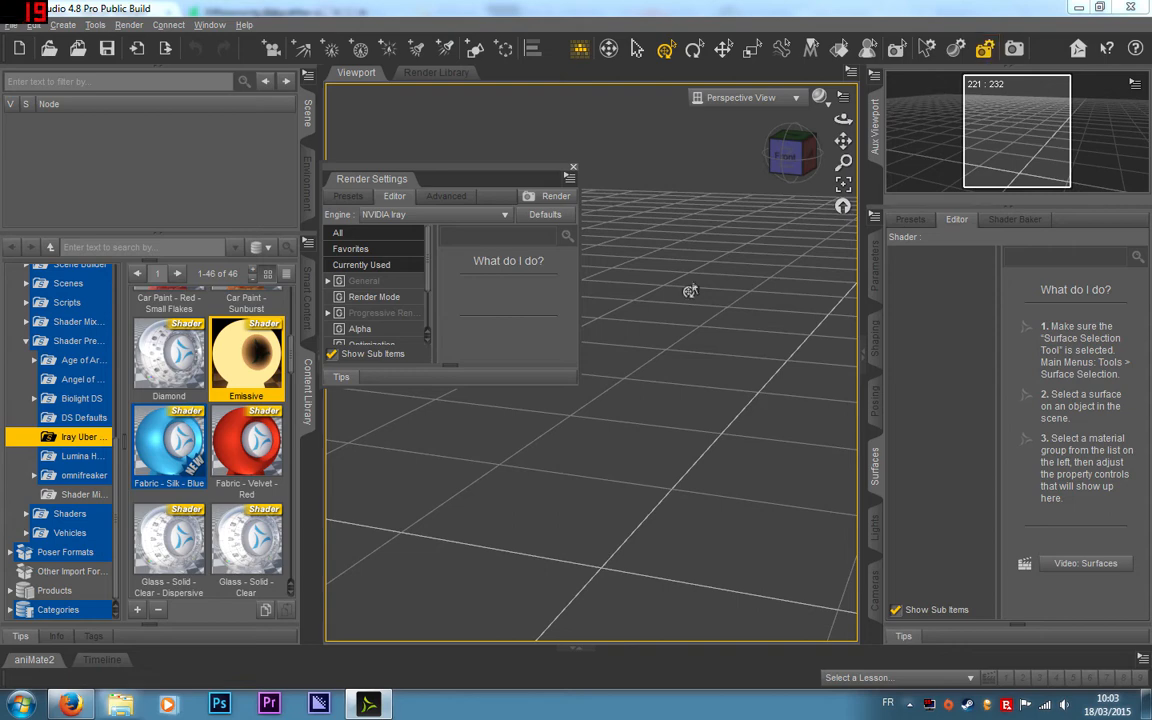
left_click_drag(594, 398, 862, 566)
left_click(460, 217)
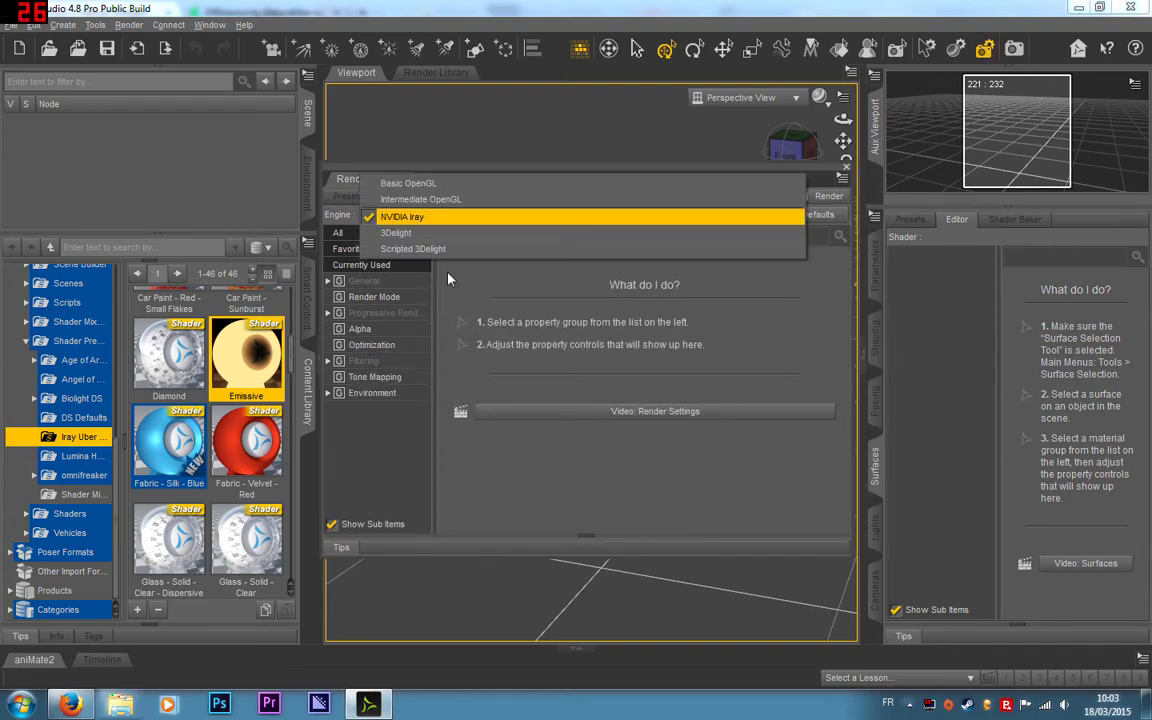
left_click(402, 244)
left_click(381, 394)
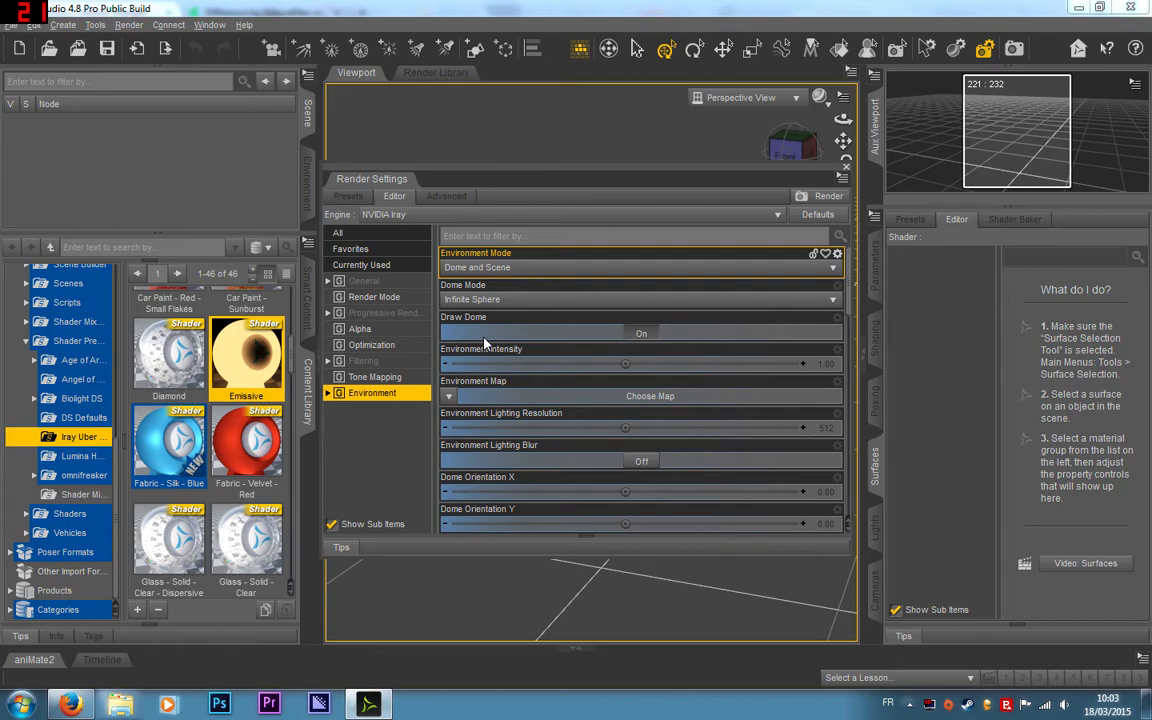
Step: Compare the lighting of the Difference and Iray Emissive example renders in Firefox, returning to the DAZ Studio render settings
left_click(70, 706)
left_click(300, 12)
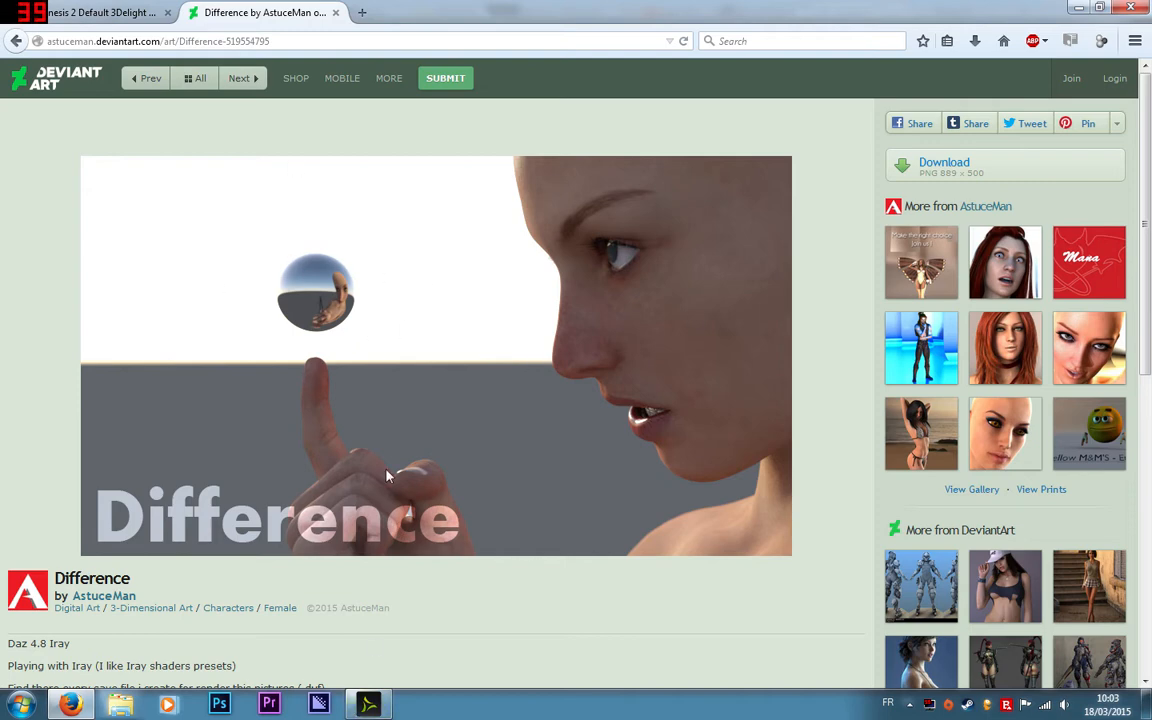
left_click(360, 706)
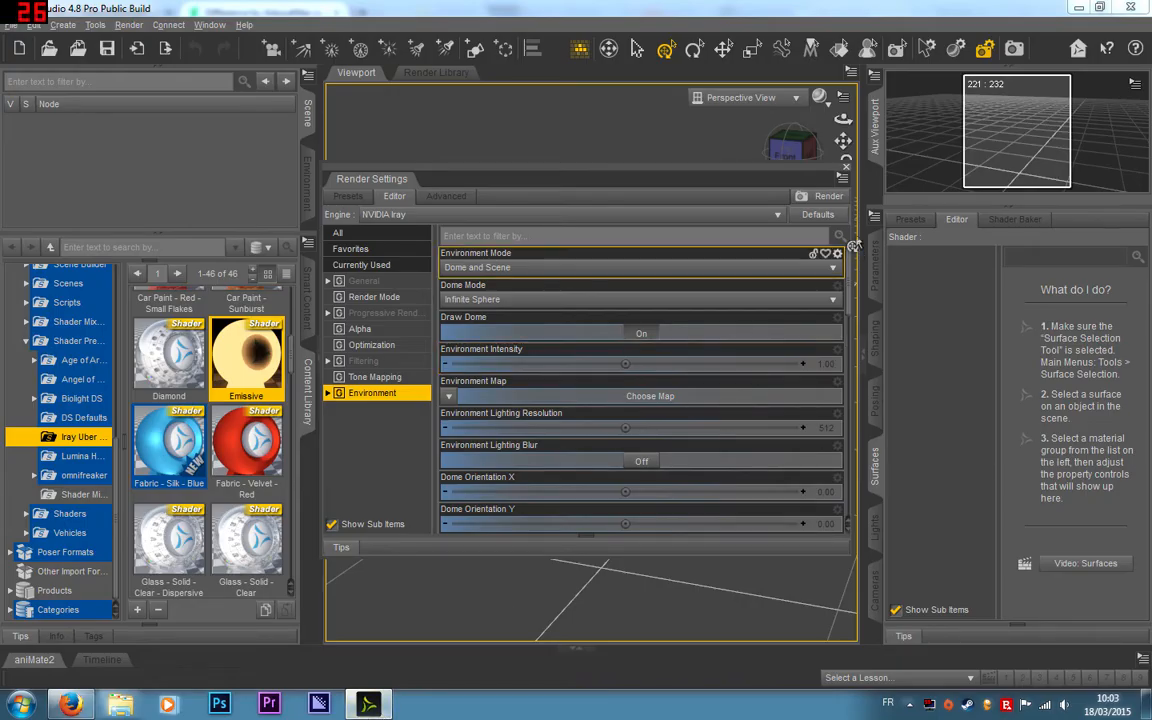
left_click(72, 704)
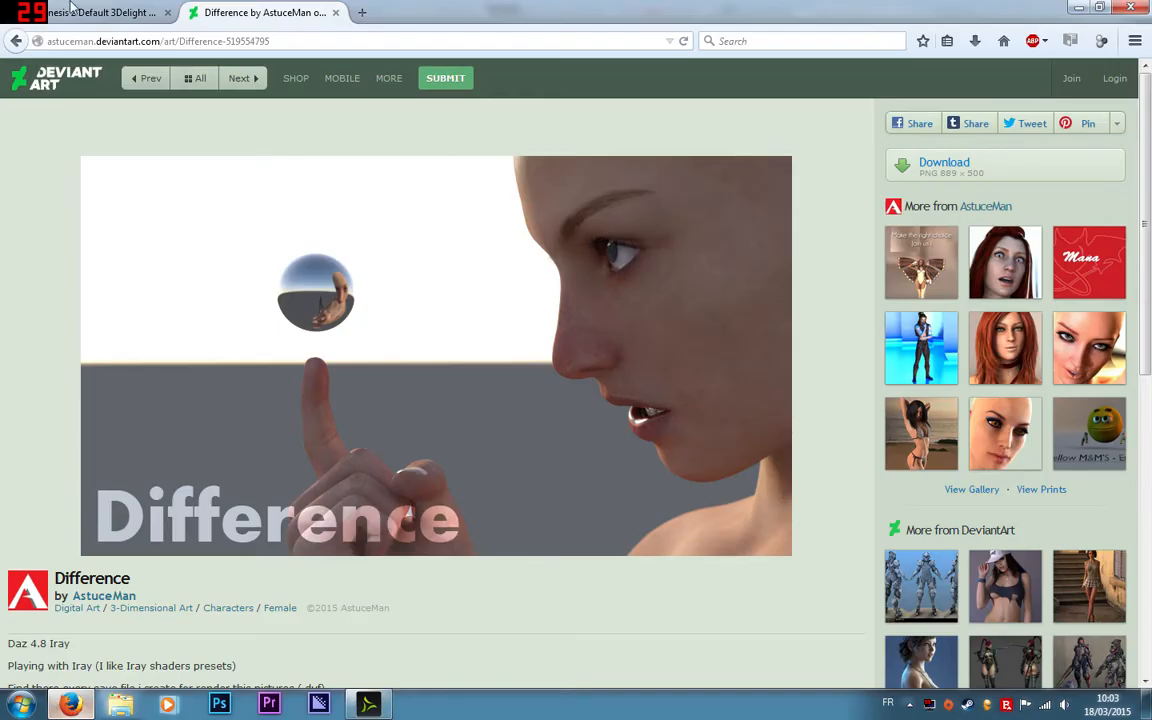
left_click(108, 13)
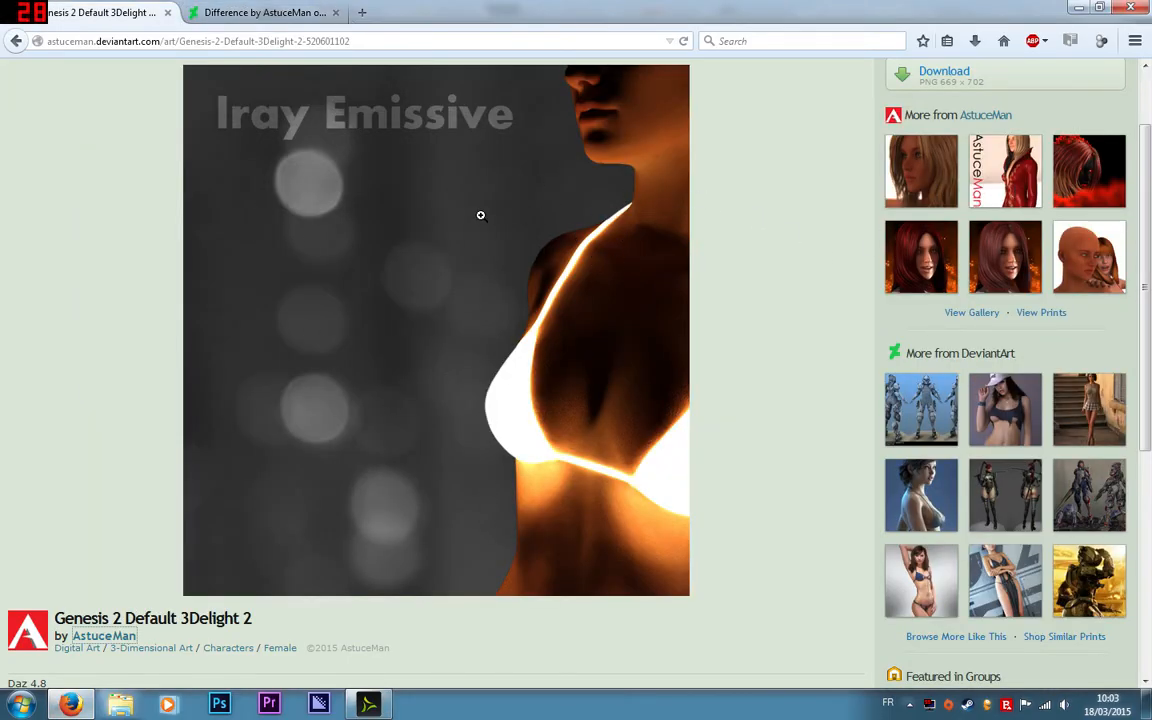
left_click(367, 703)
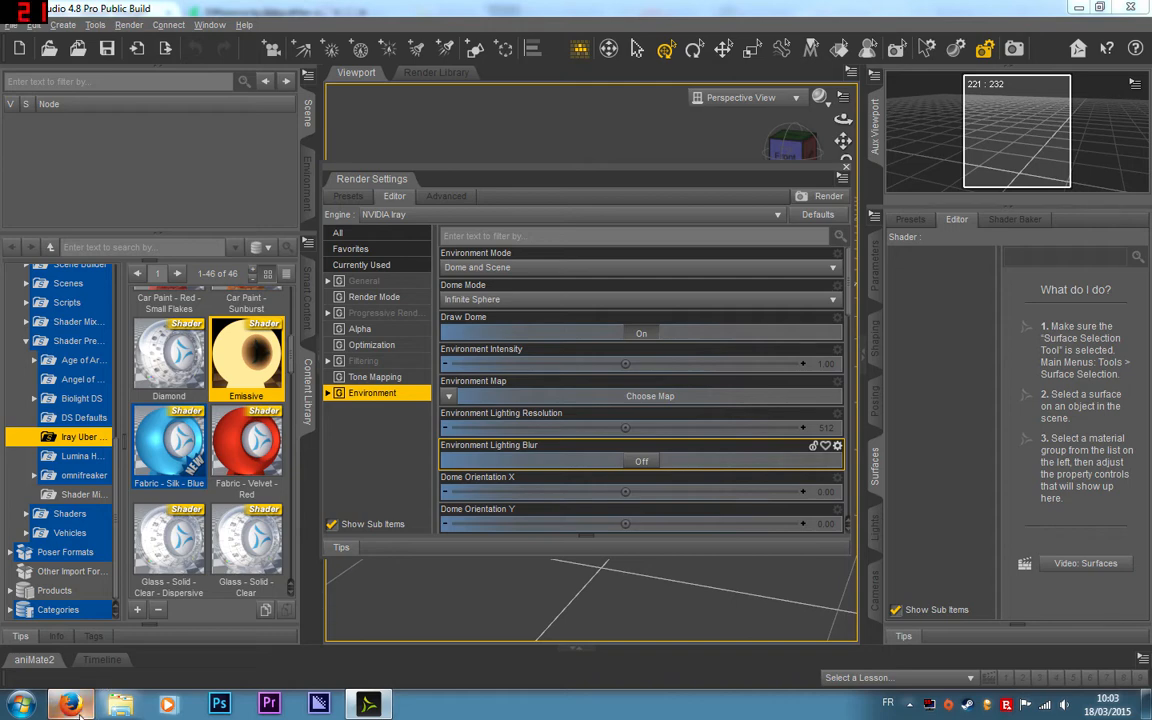
mouse_move(70, 704)
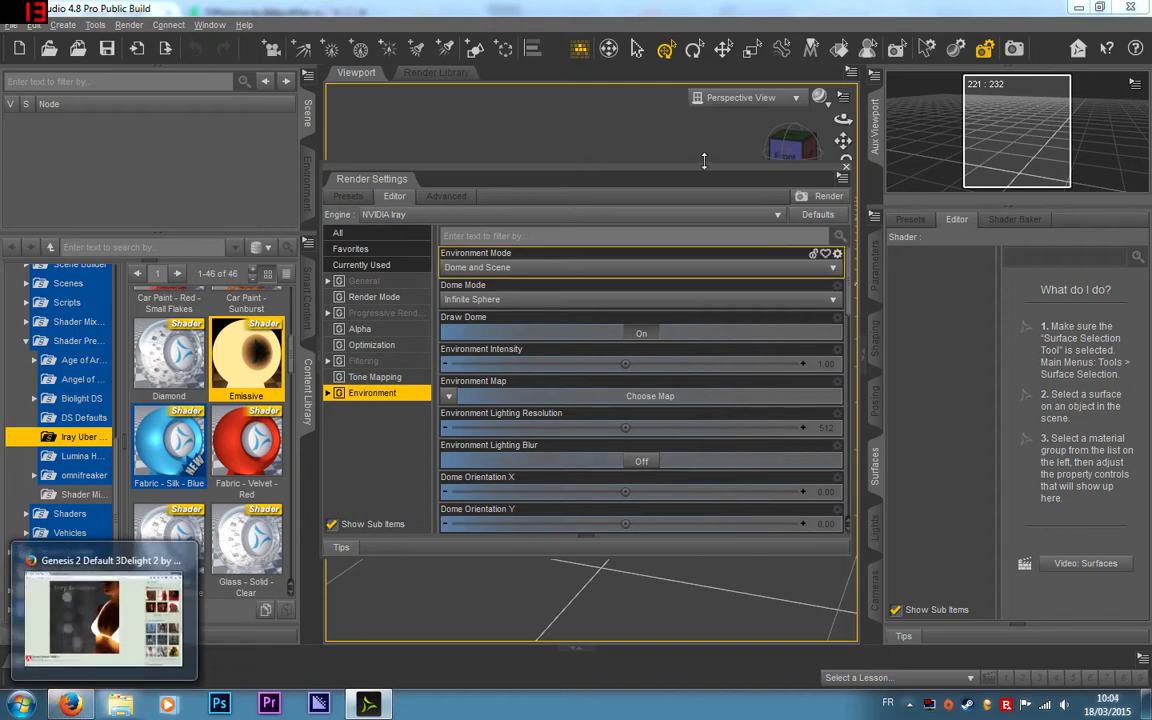
Step: Set the Environment Mode to Scene Only and close the render settings
left_click(516, 269)
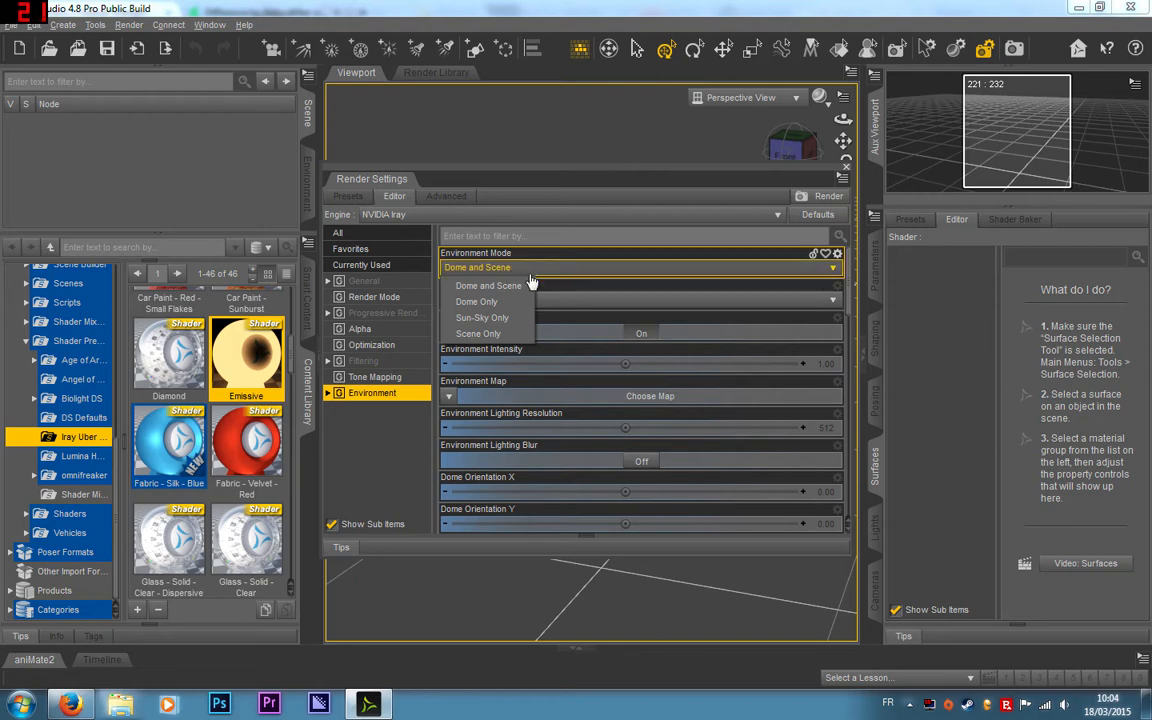
left_click(485, 333)
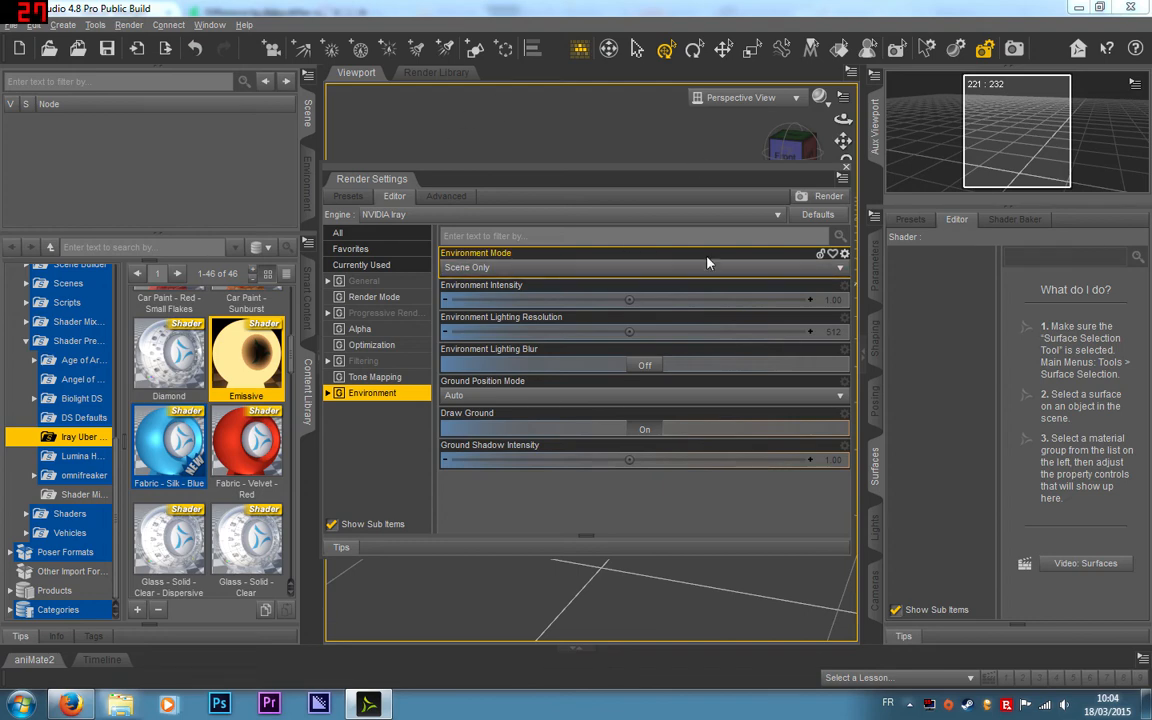
left_click(846, 168)
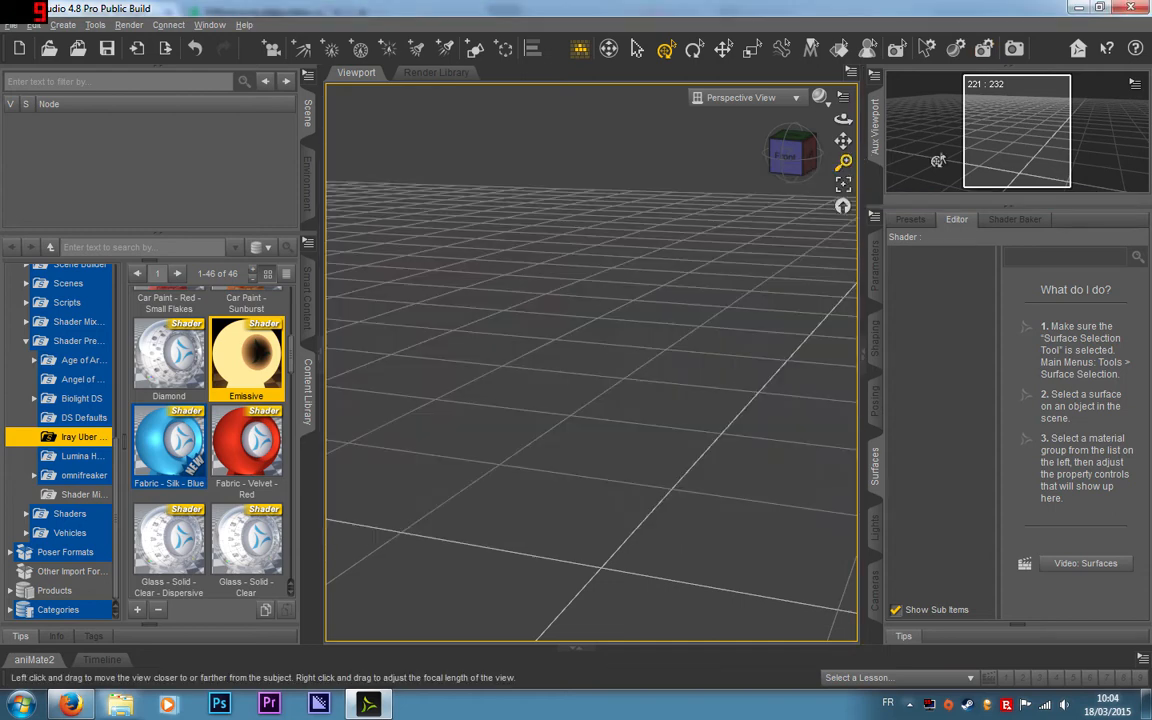
Step: Create a plane primitive in the empty scene
left_click(272, 50)
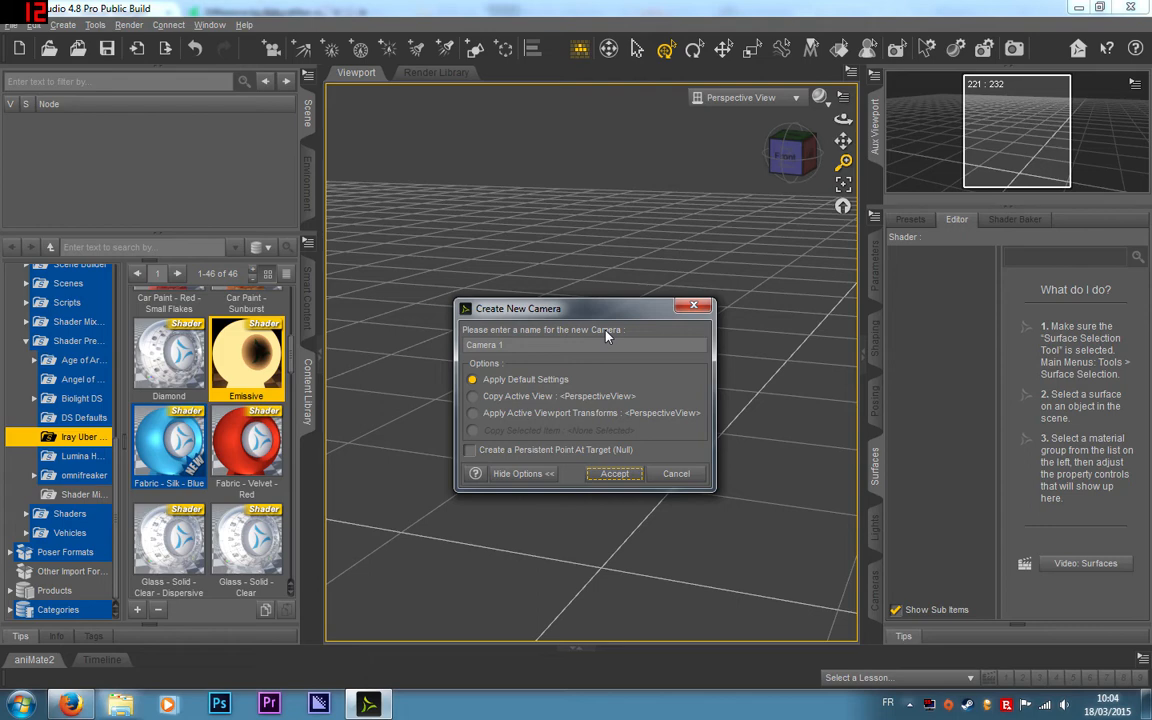
left_click(615, 474)
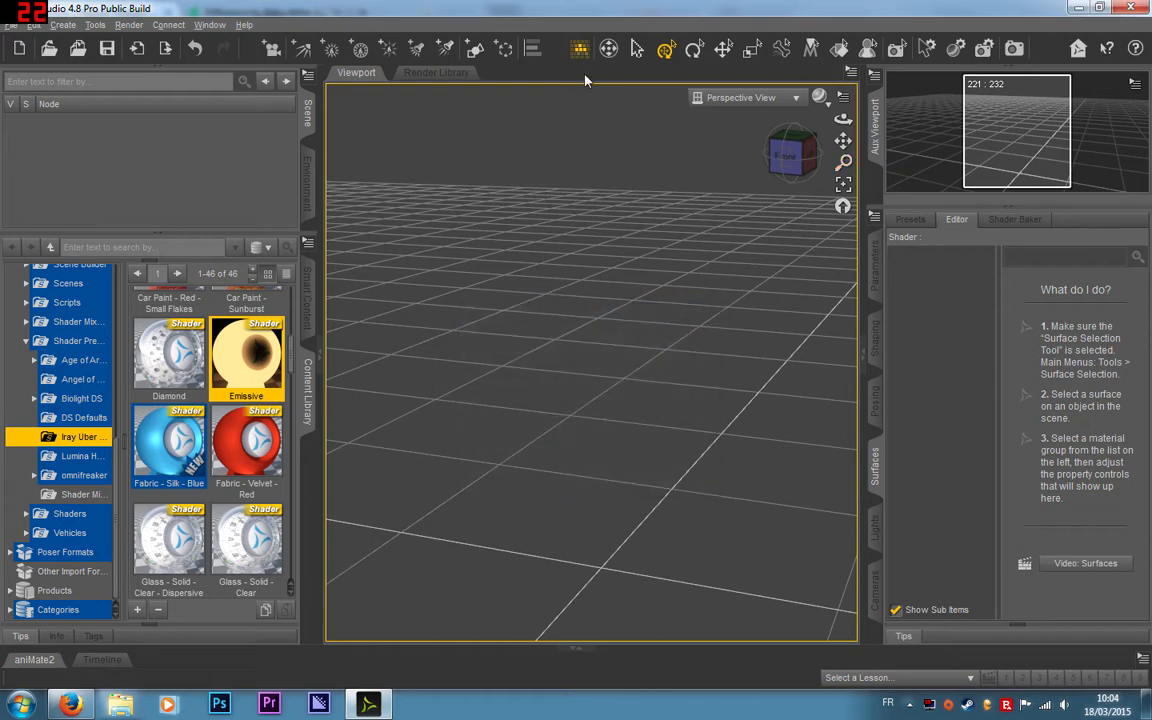
left_click(472, 58)
left_click(576, 303)
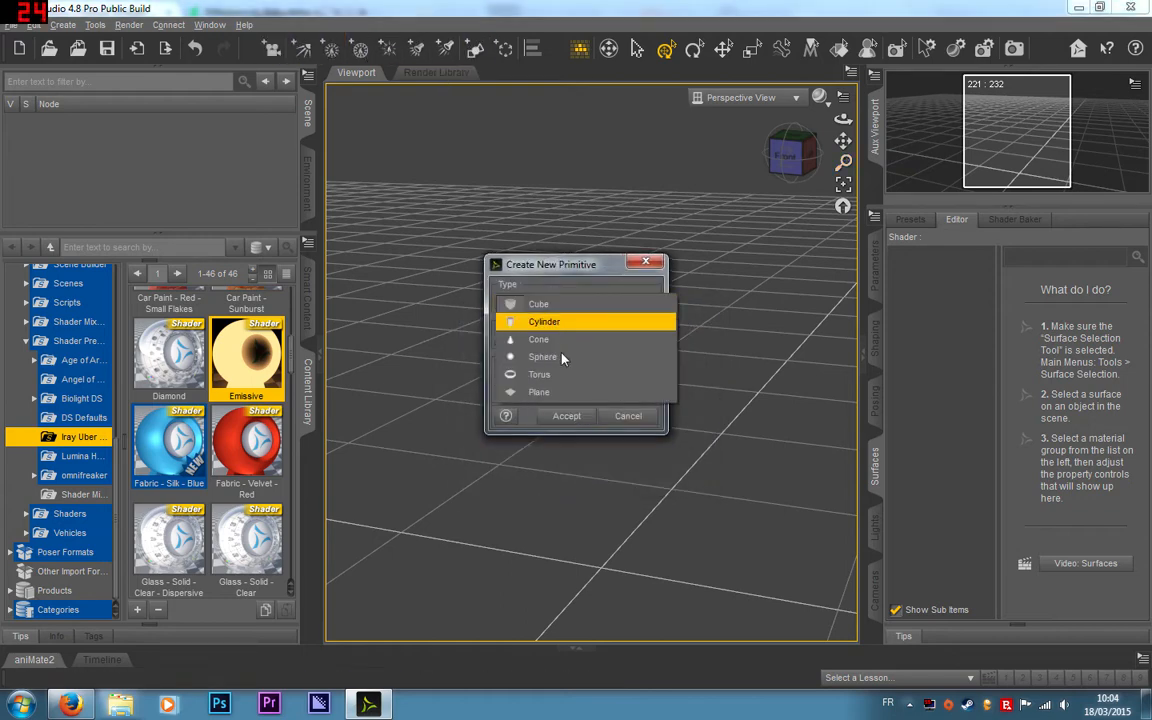
left_click(553, 393)
left_click(566, 415)
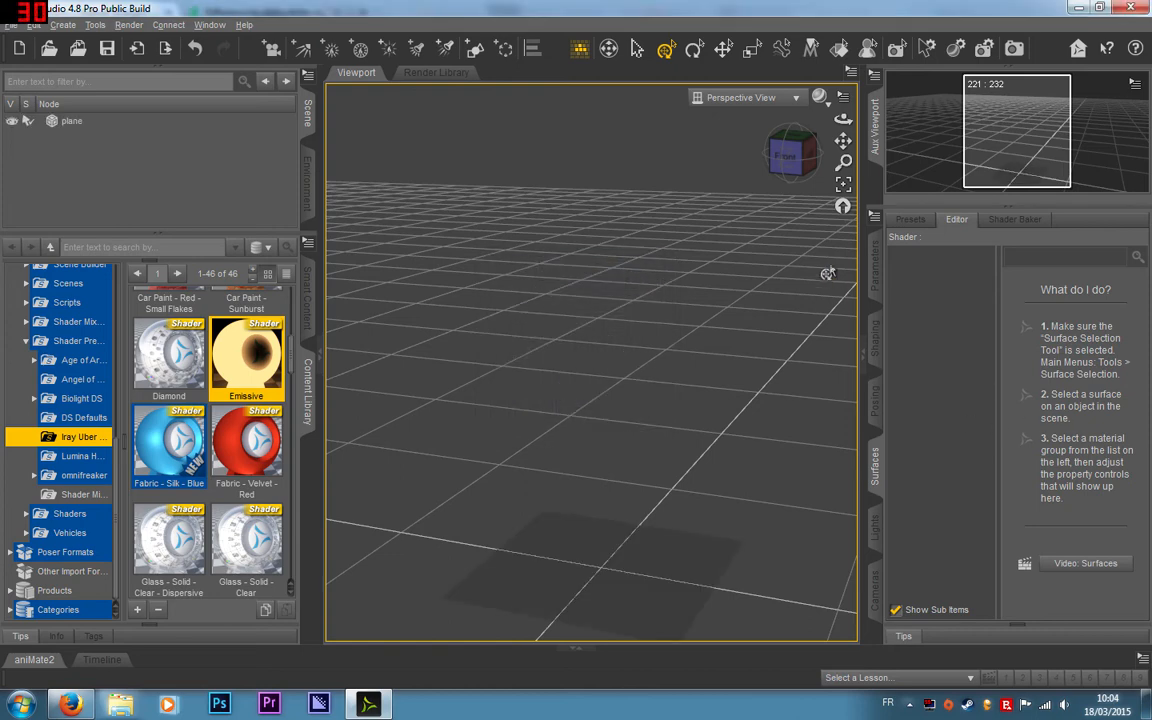
Step: Select the plane and set its overall scale to 3000%
left_click(663, 571)
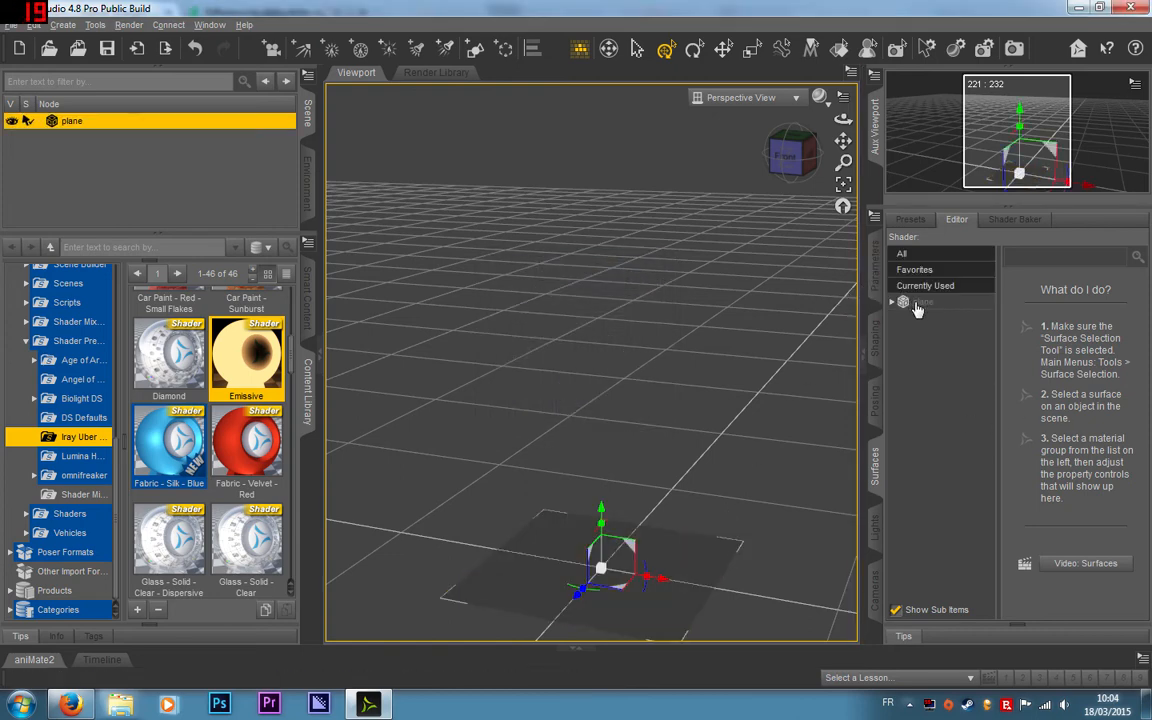
left_click(916, 305)
scroll(1098, 500, "down", 8)
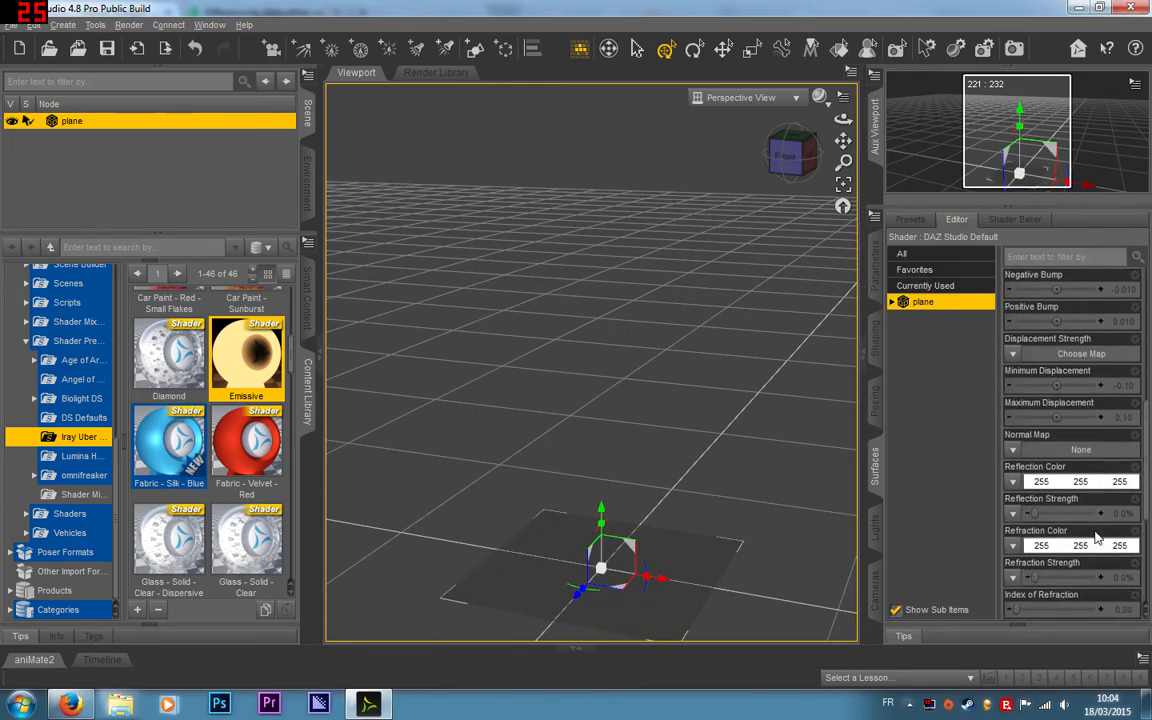
left_click(876, 265)
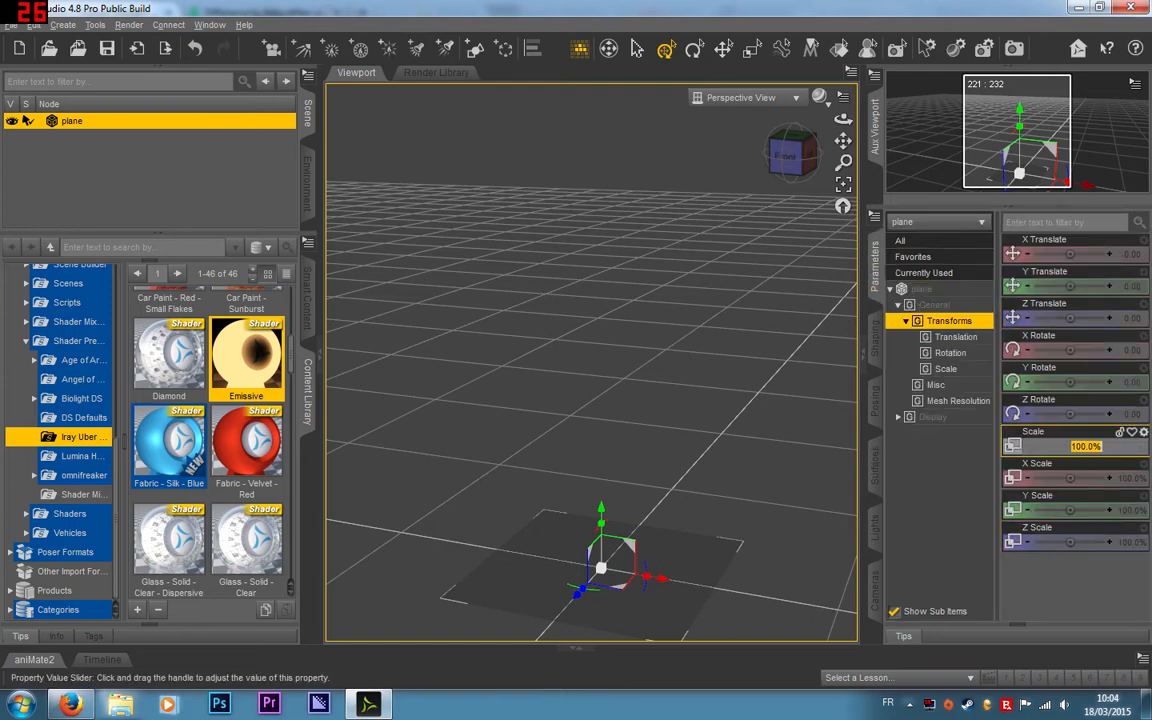
type("3000")
key("Return")
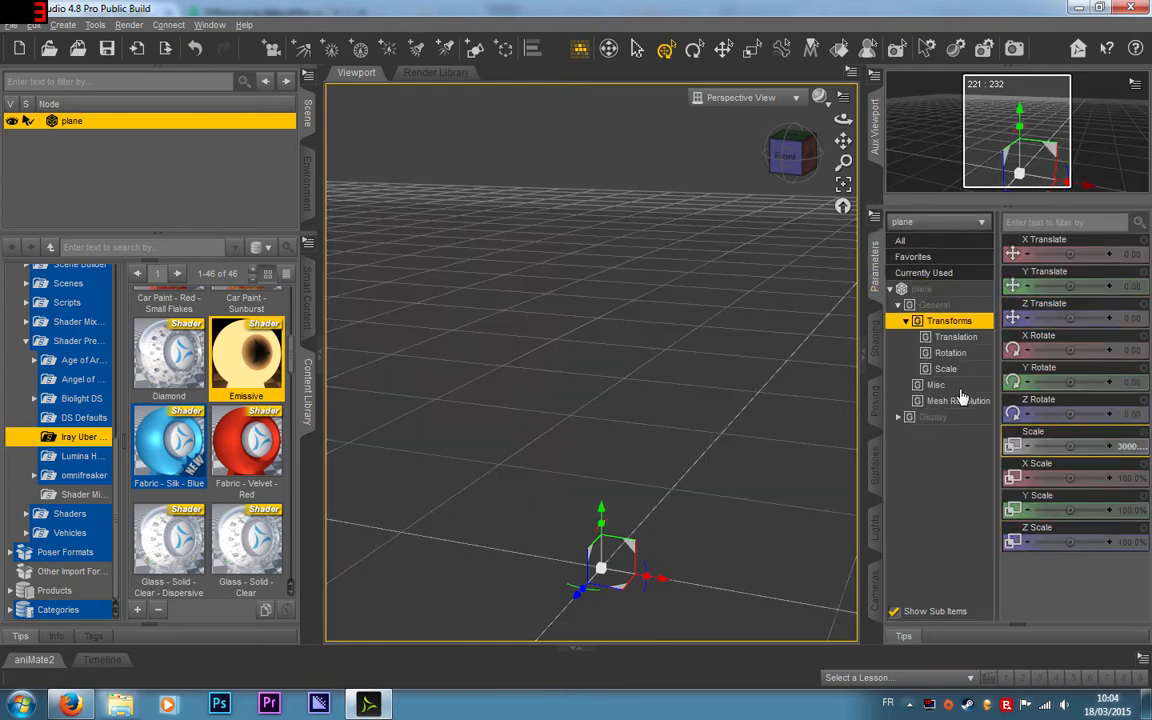
Step: Set the viewport draw style to NVIDIA Iray and deselect the plane
left_click(819, 97)
left_click(802, 287)
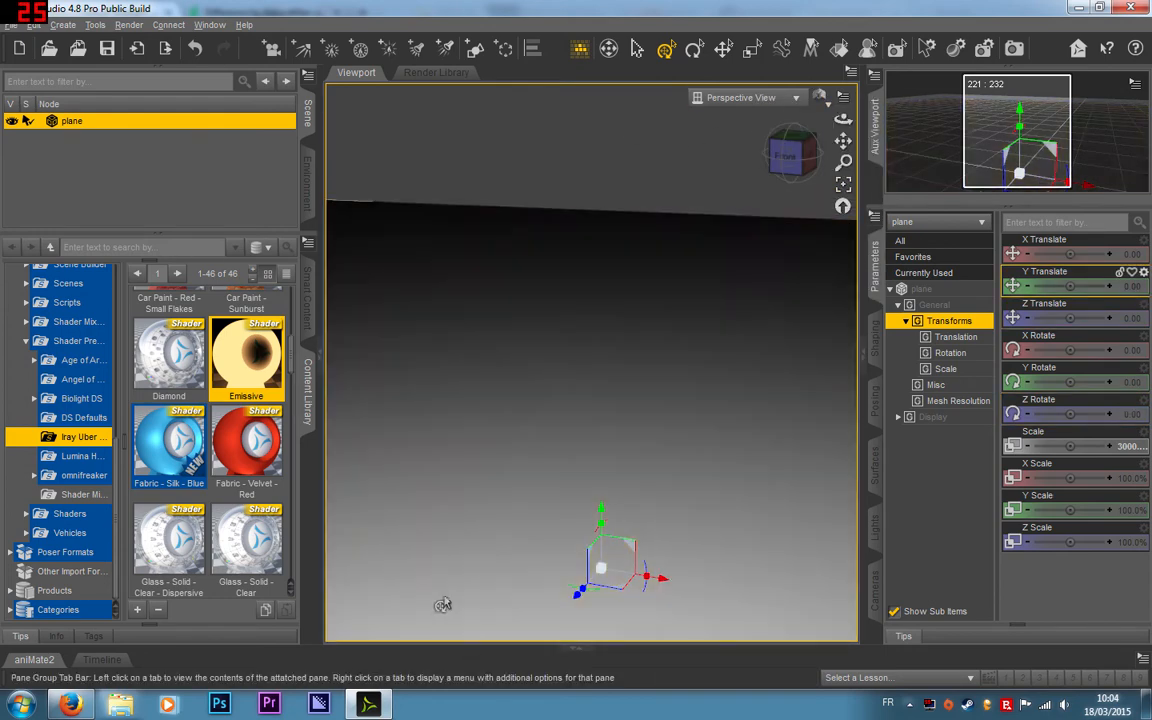
left_click(572, 142)
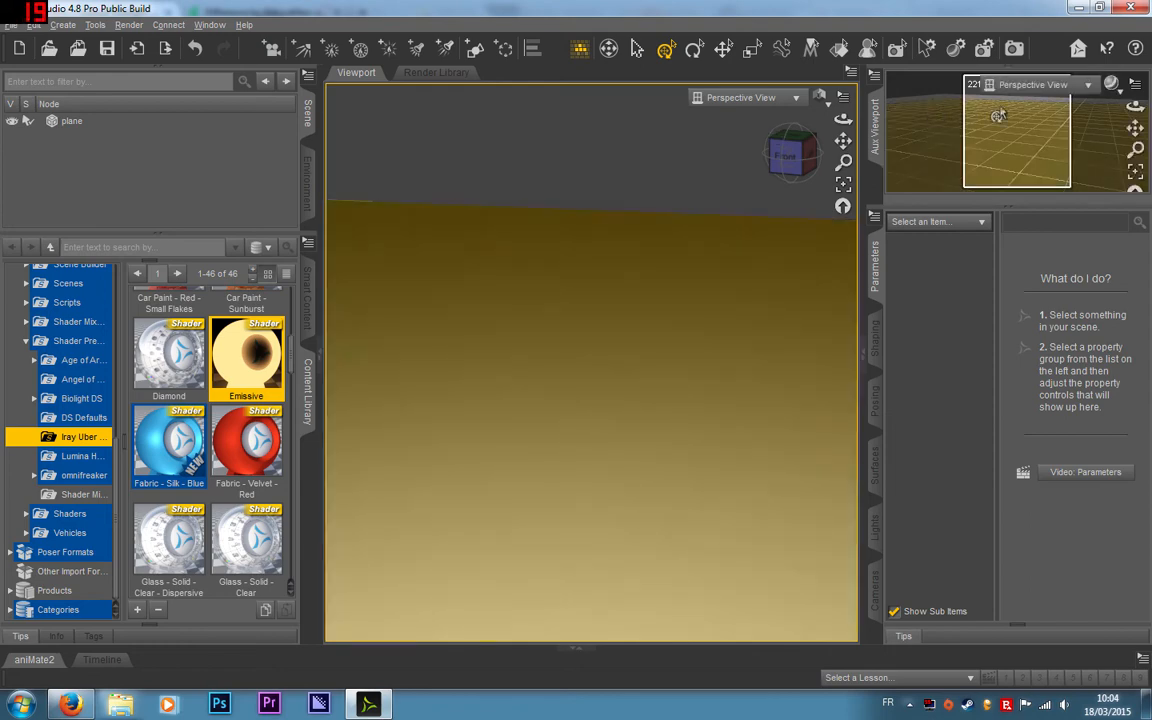
Step: Create Camera 1 with the active viewport transforms applied and look through it in the main viewport
mouse_move(811, 158)
left_mouse_down()
mouse_move(808, 178)
mouse_move(799, 158)
left_mouse_up()
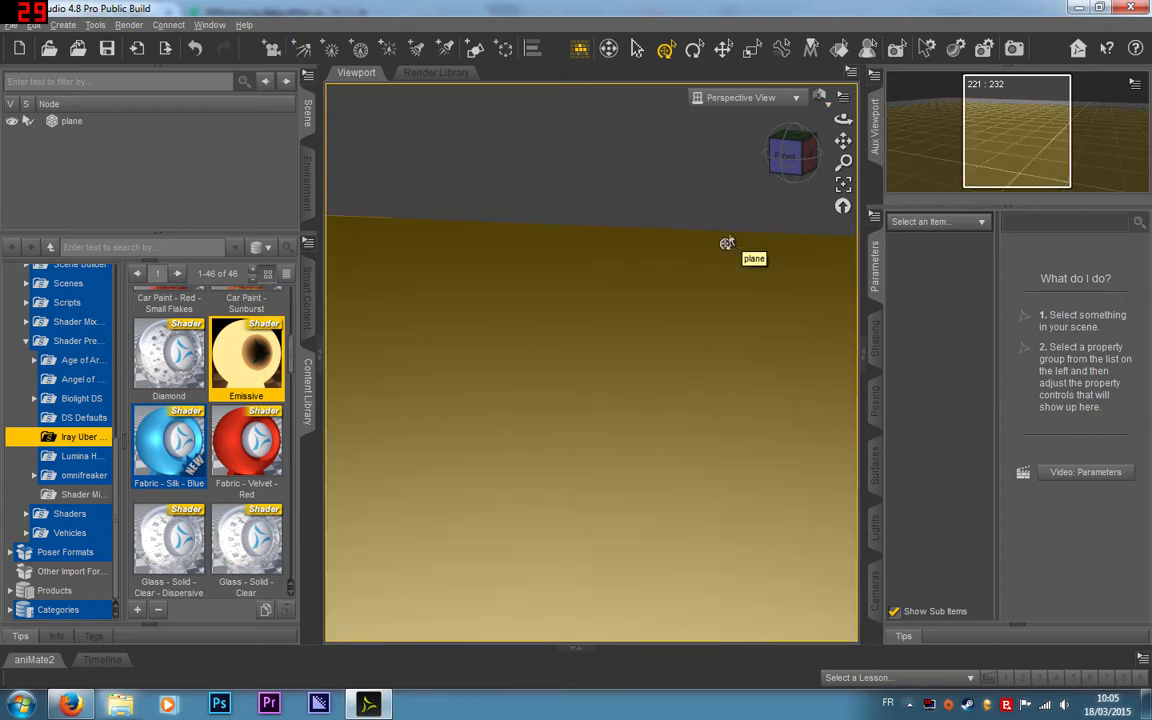
left_click(271, 48)
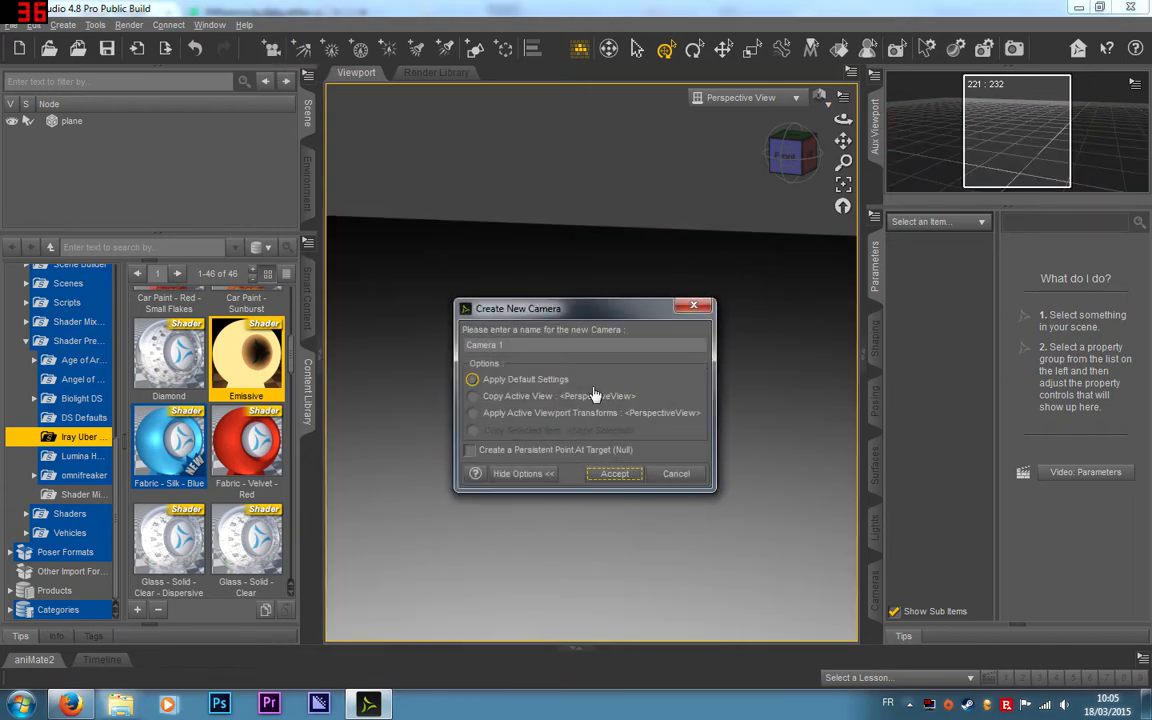
left_click(519, 396)
left_click(530, 412)
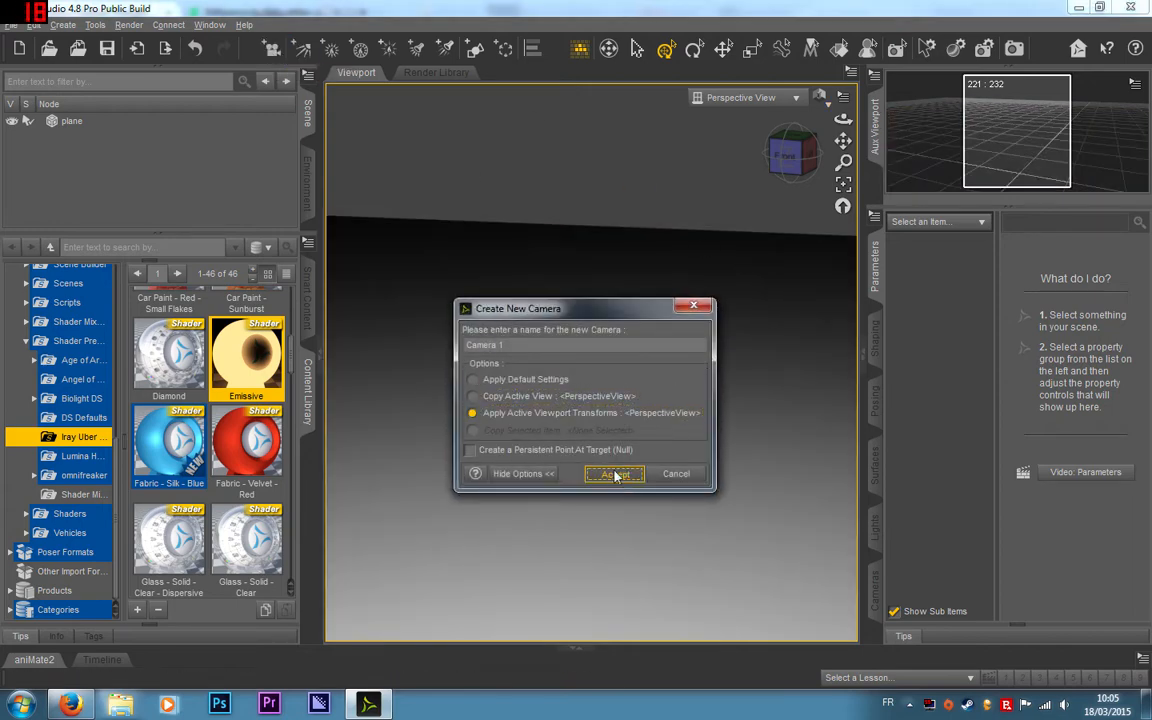
left_click(615, 474)
left_click(742, 97)
left_click(773, 240)
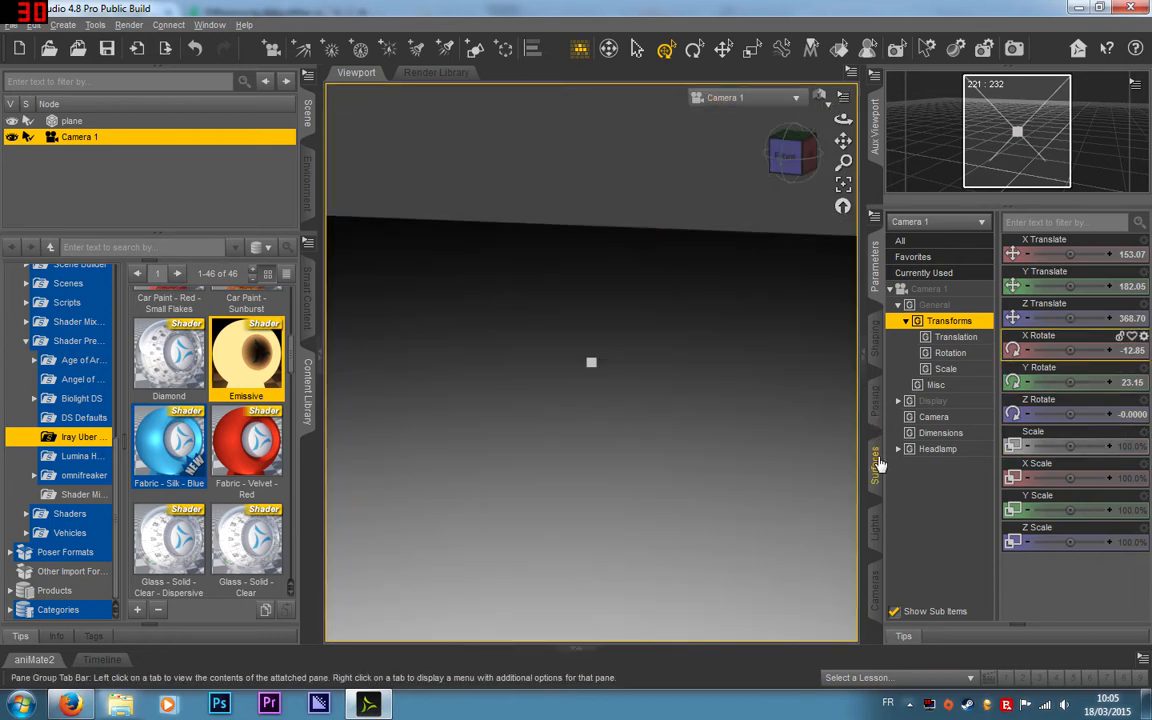
Step: Set Camera 1's headlamp mode to Off and deselect the camera
left_click(937, 449)
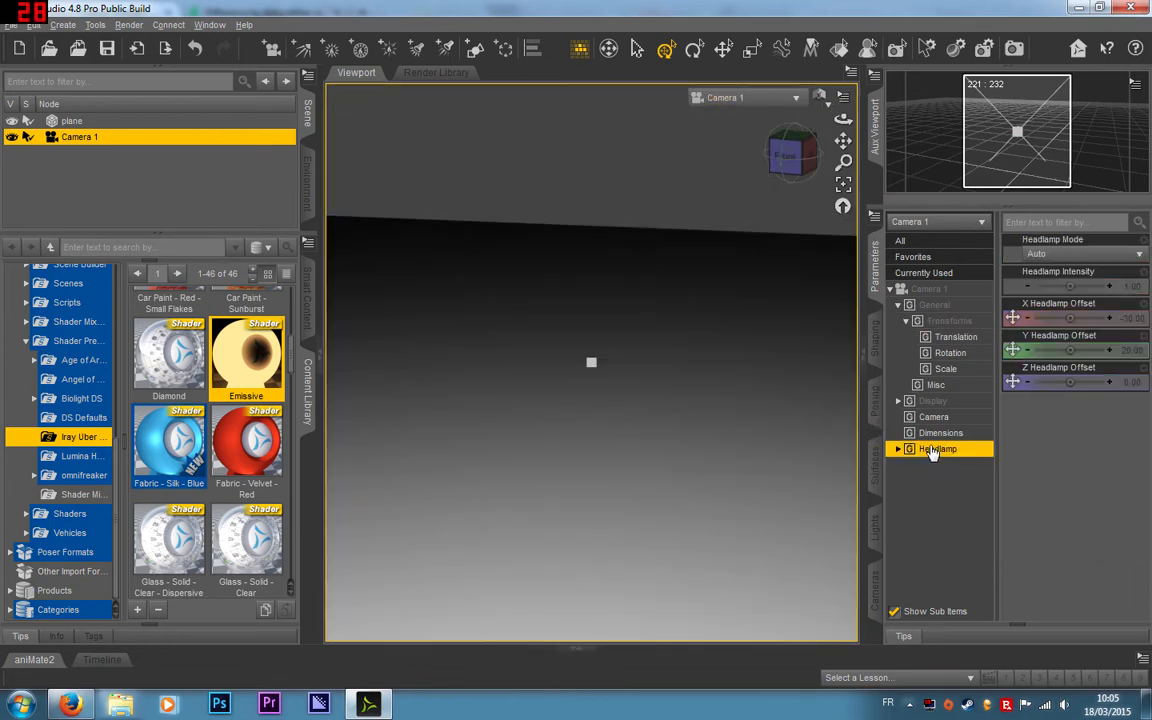
left_click(875, 595)
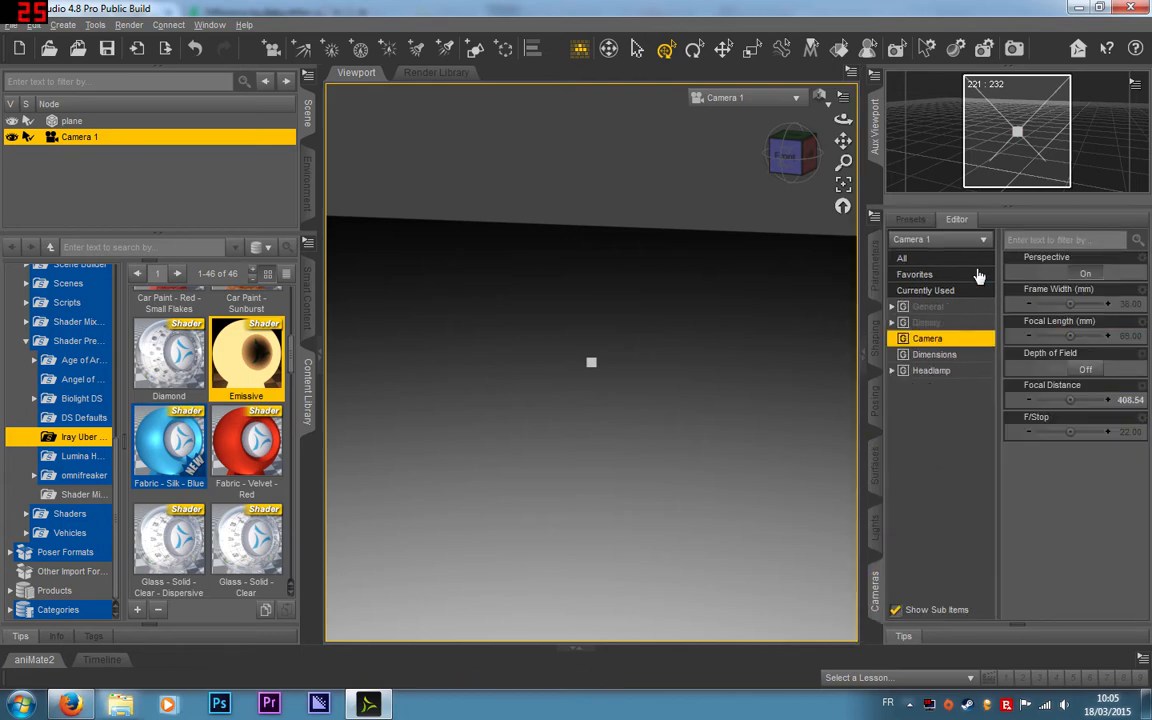
left_click(924, 372)
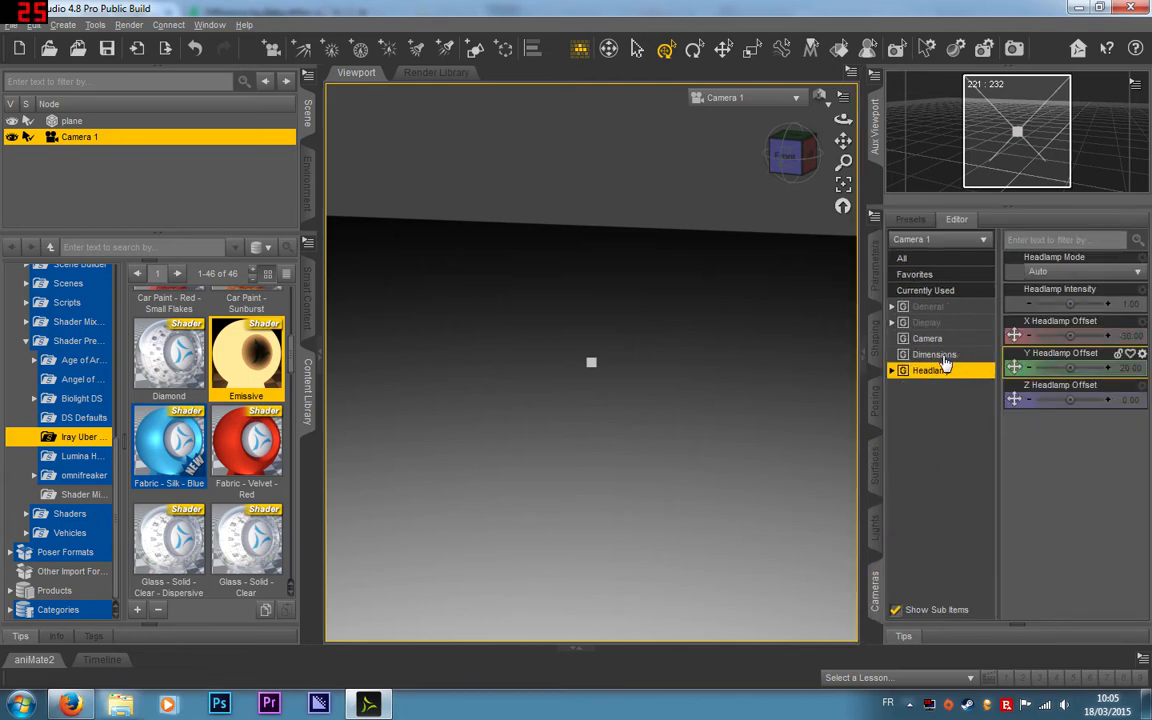
left_click(1079, 272)
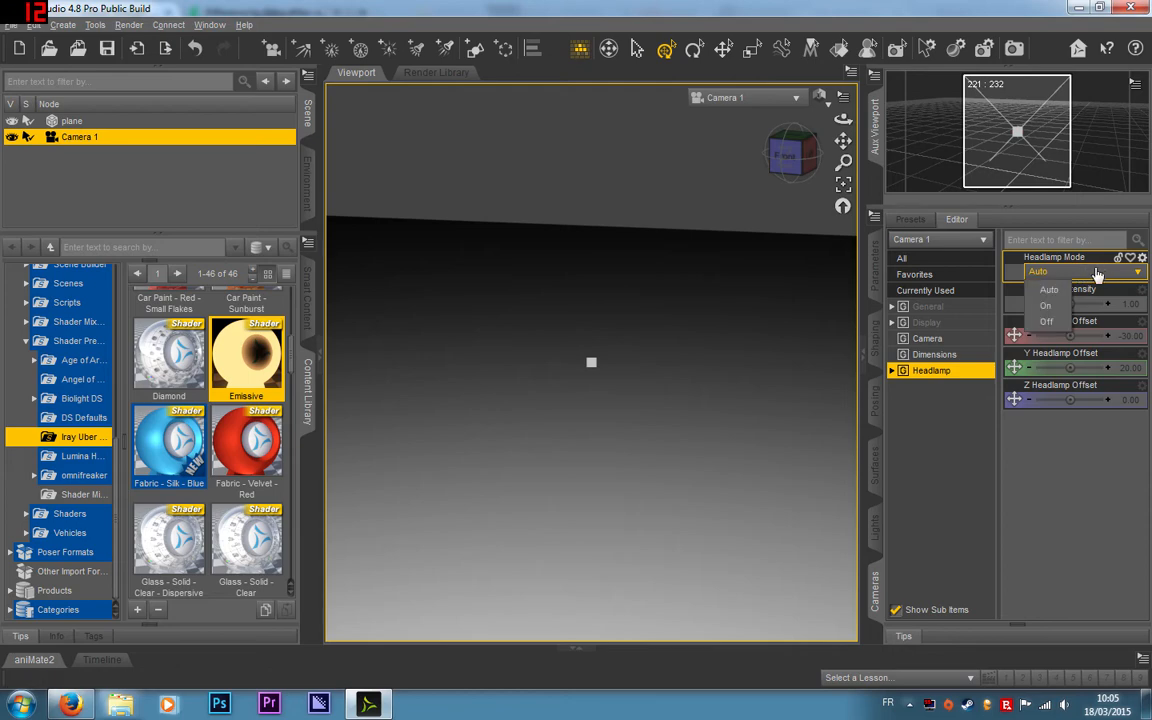
left_click(1040, 319)
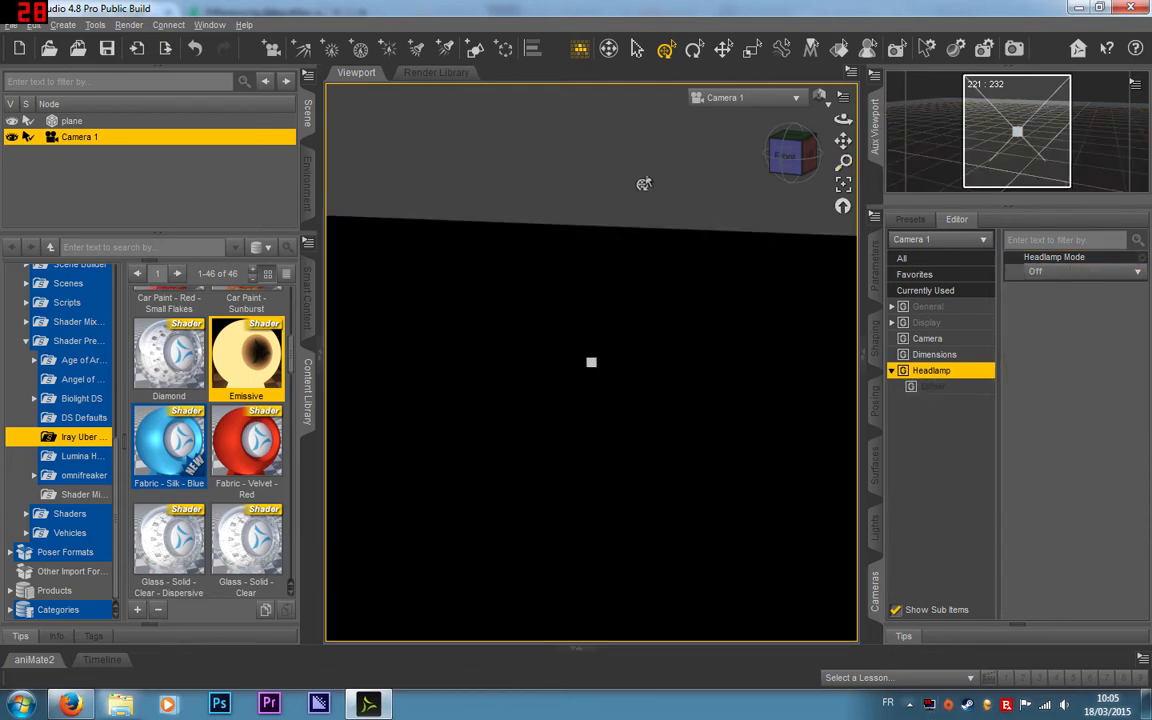
left_click(644, 184)
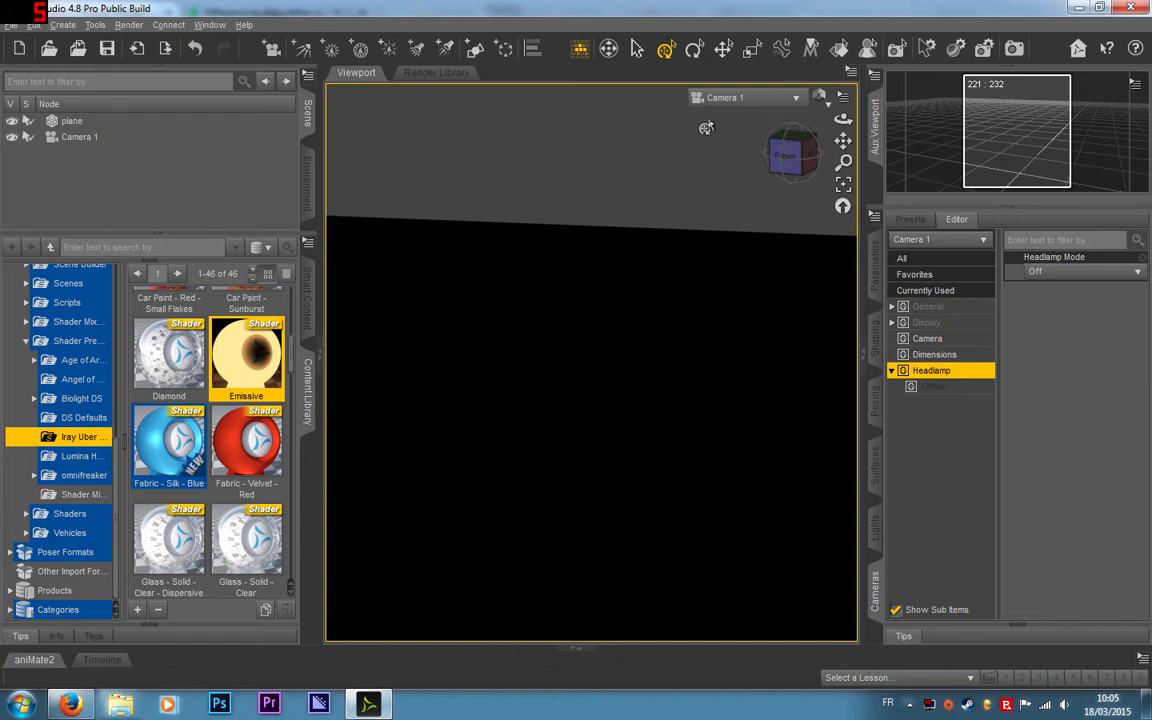
Step: Create a 1 m cube primitive at the world center with 1 division
left_click(475, 48)
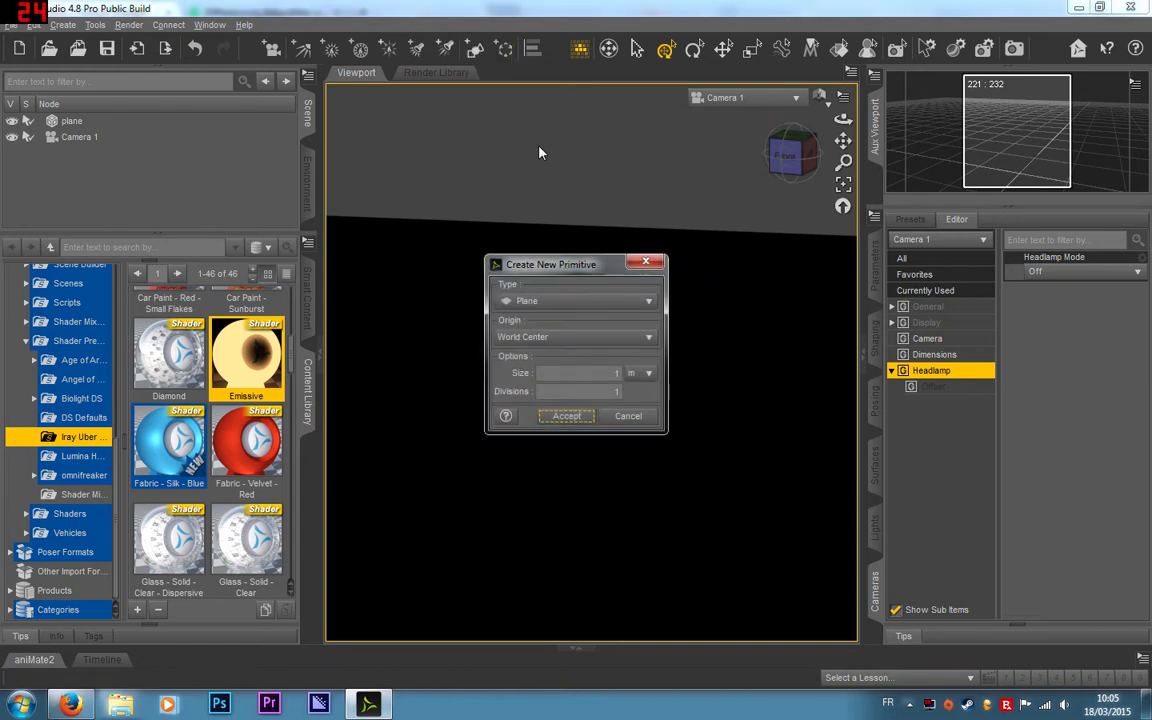
left_click(553, 337)
left_click(555, 300)
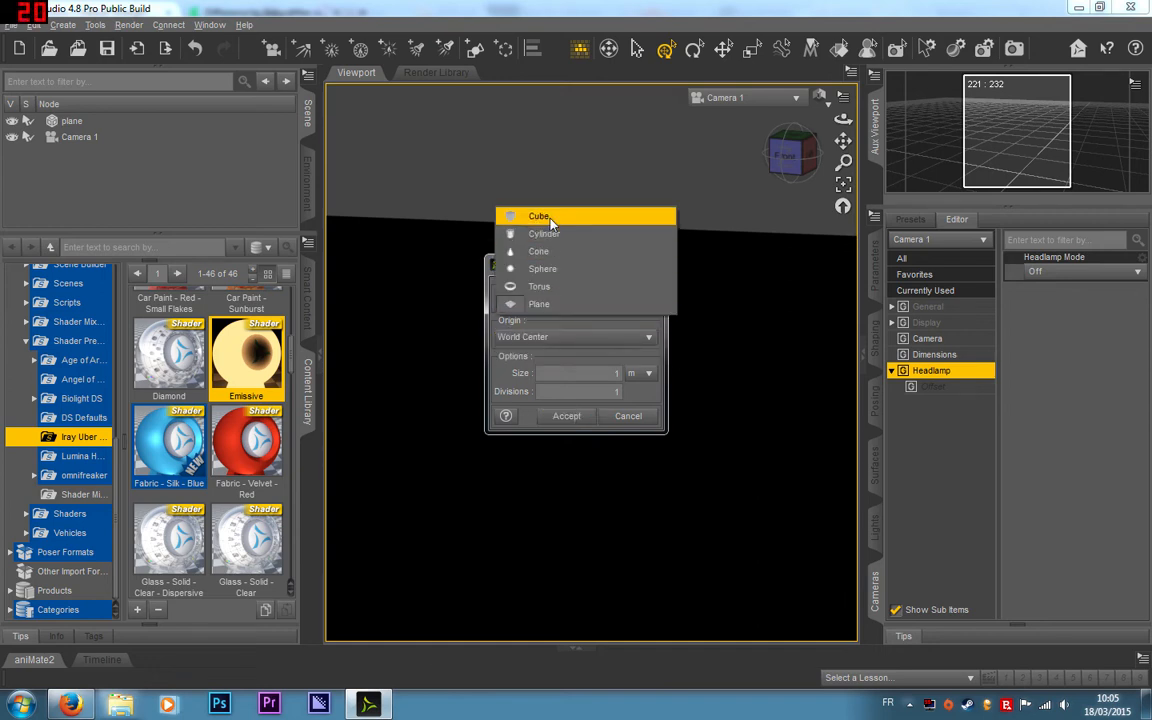
left_click(549, 218)
left_click(560, 300)
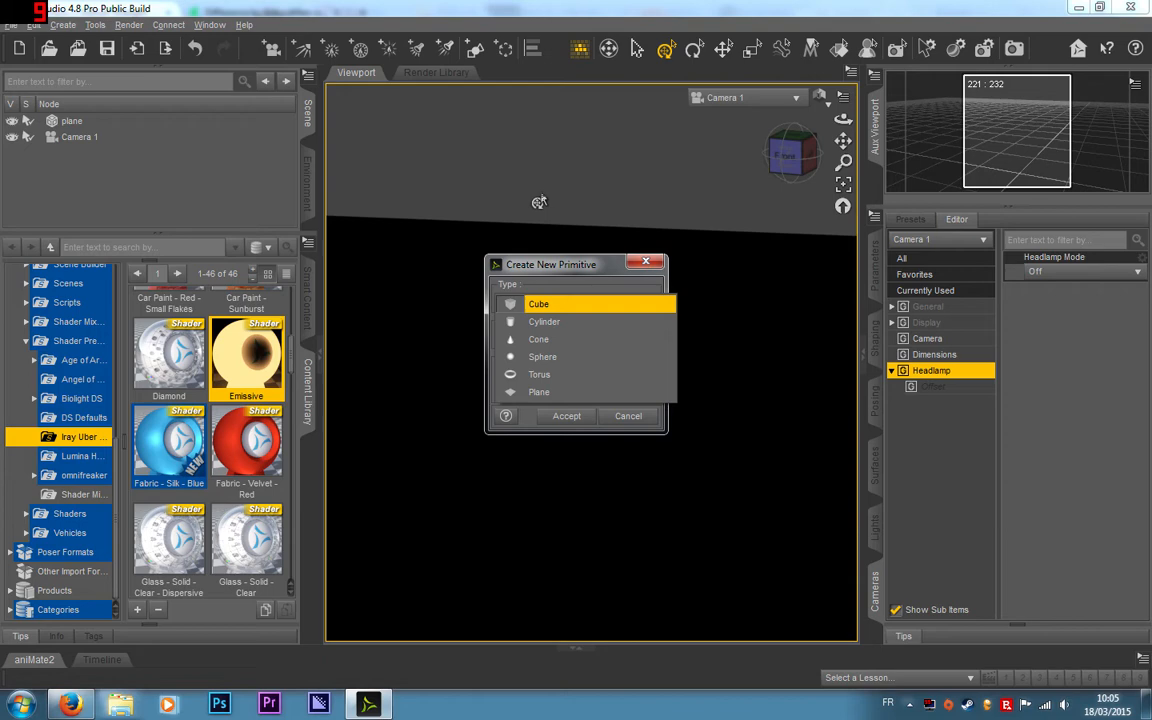
left_click(555, 306)
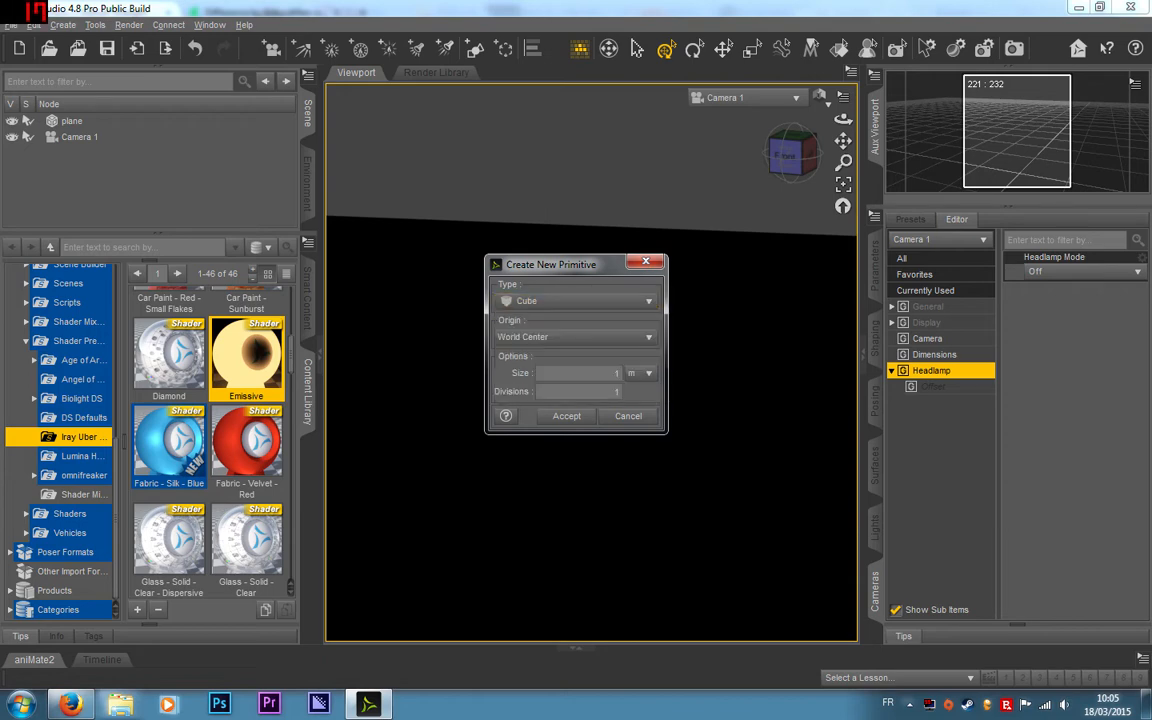
left_click(566, 415)
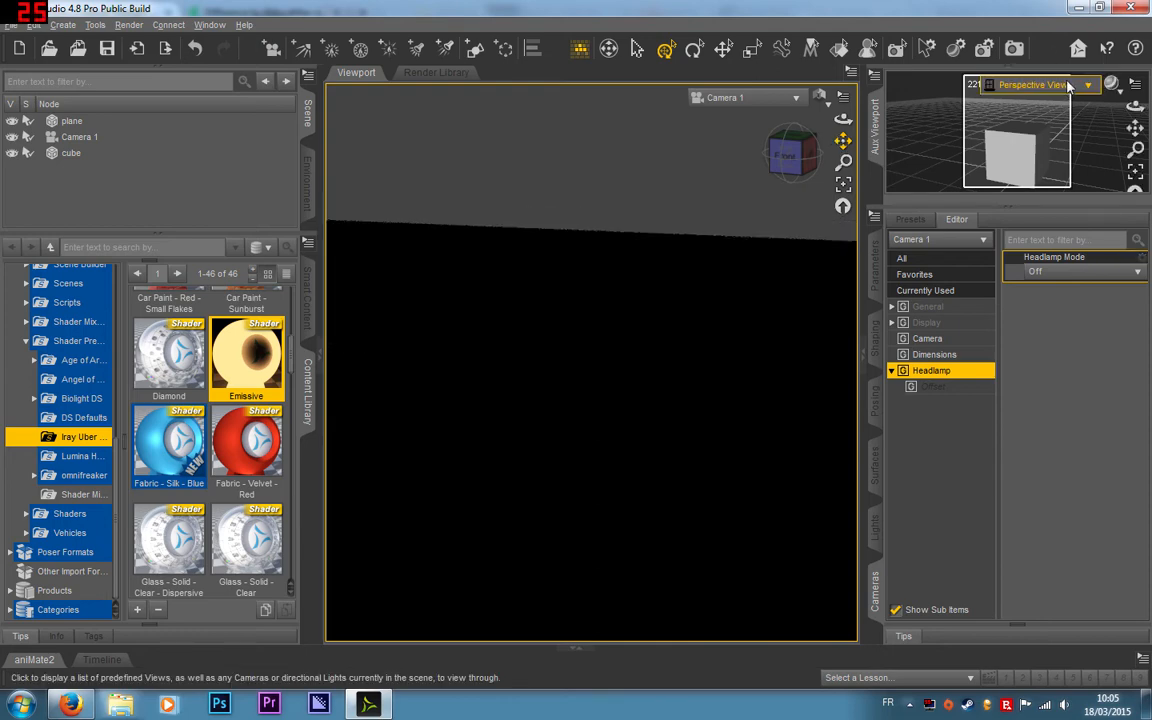
Step: Switch the auxiliary viewport to look through Camera 1, leaving its draw style as is and nothing selected
left_click(1035, 84)
left_click(1010, 213)
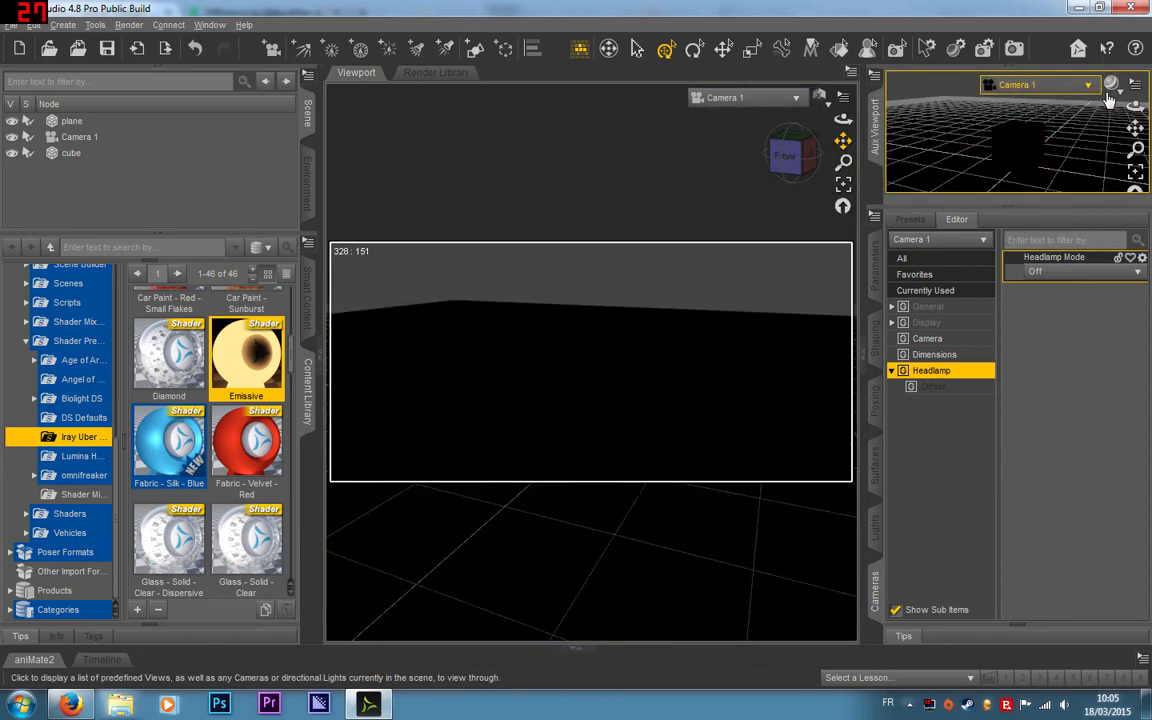
left_click(676, 247)
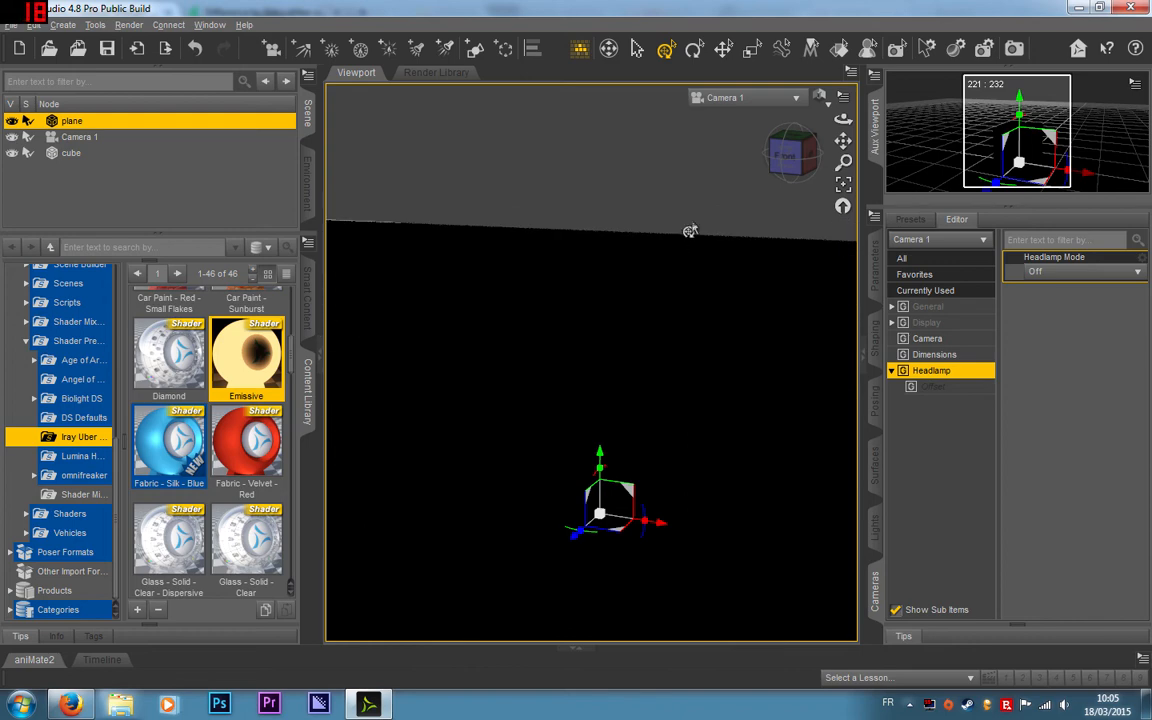
left_click(1112, 88)
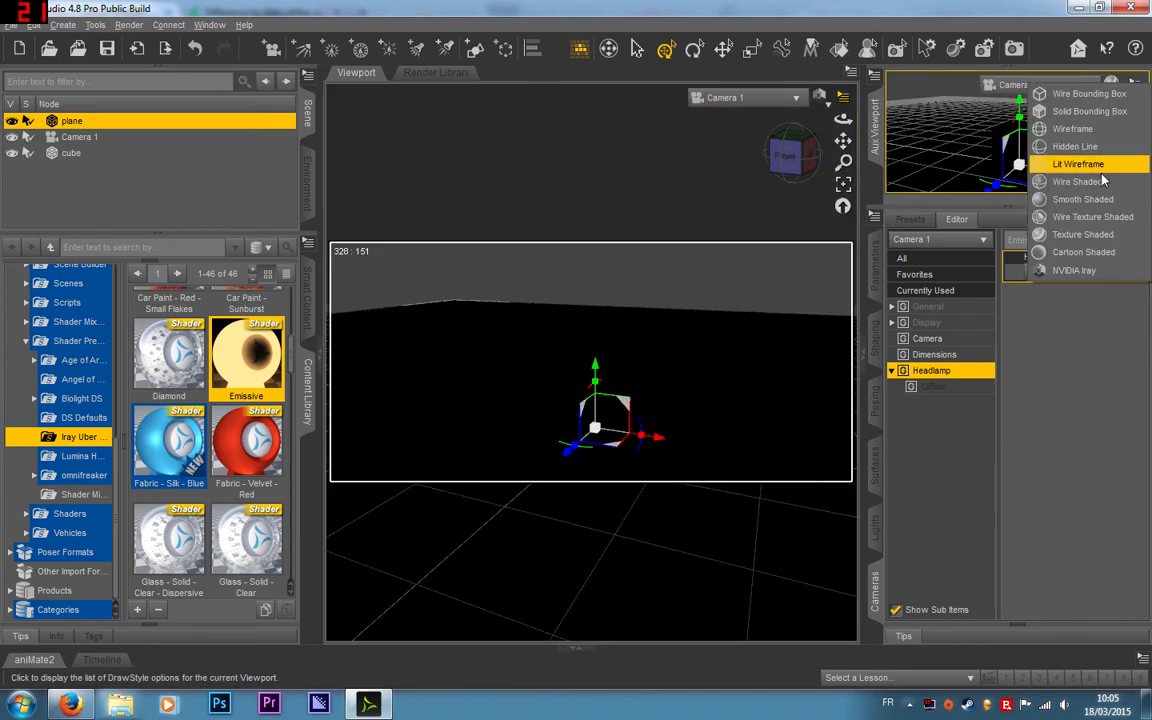
left_click(676, 144)
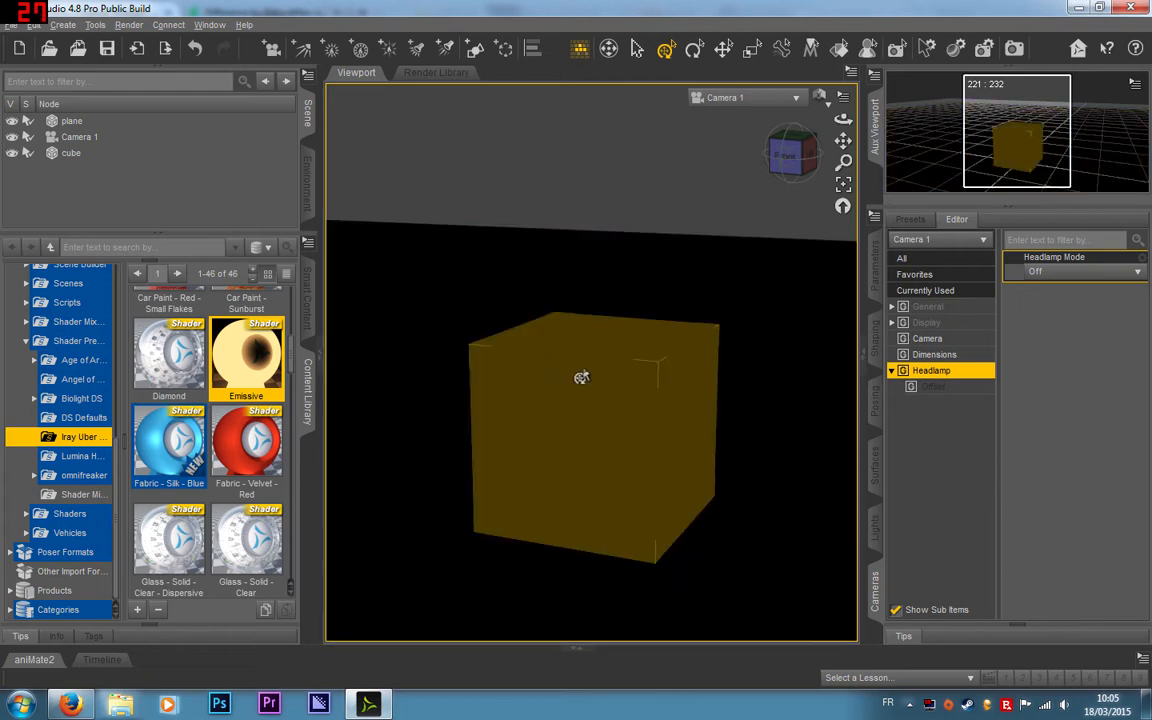
Step: Select the cube's surface, apply the Iray Uber Emissive shader to it, and pull the camera back slightly
left_click(581, 378)
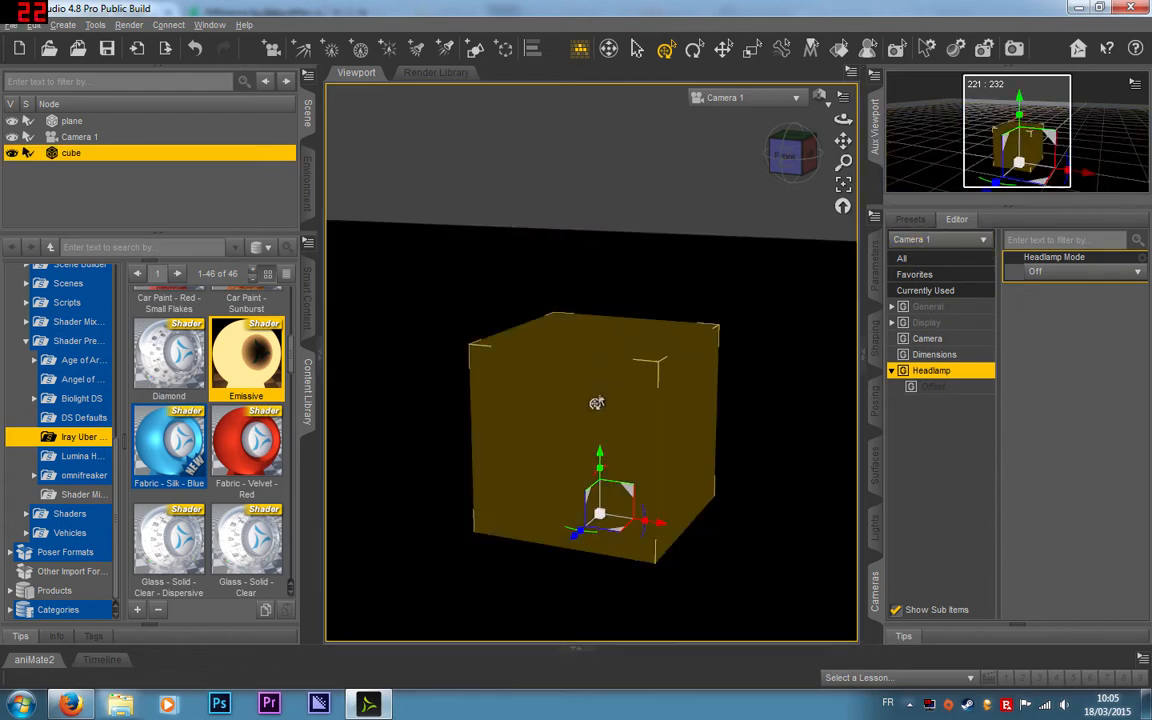
left_click(876, 476)
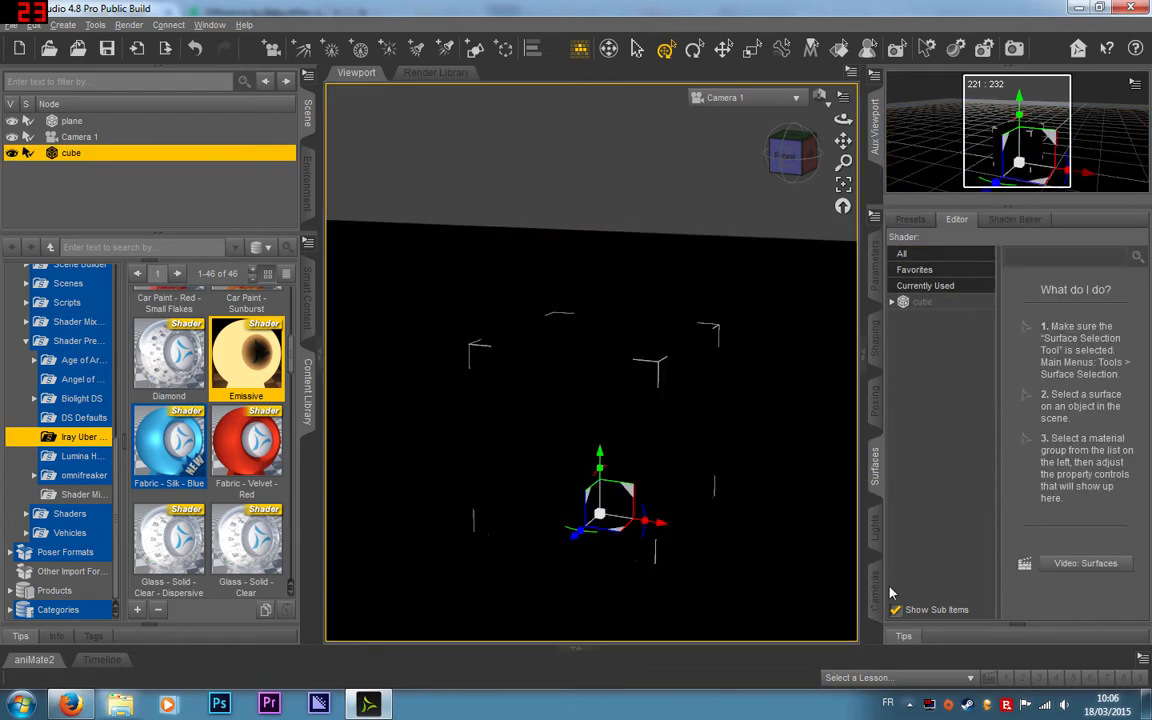
left_click(946, 303)
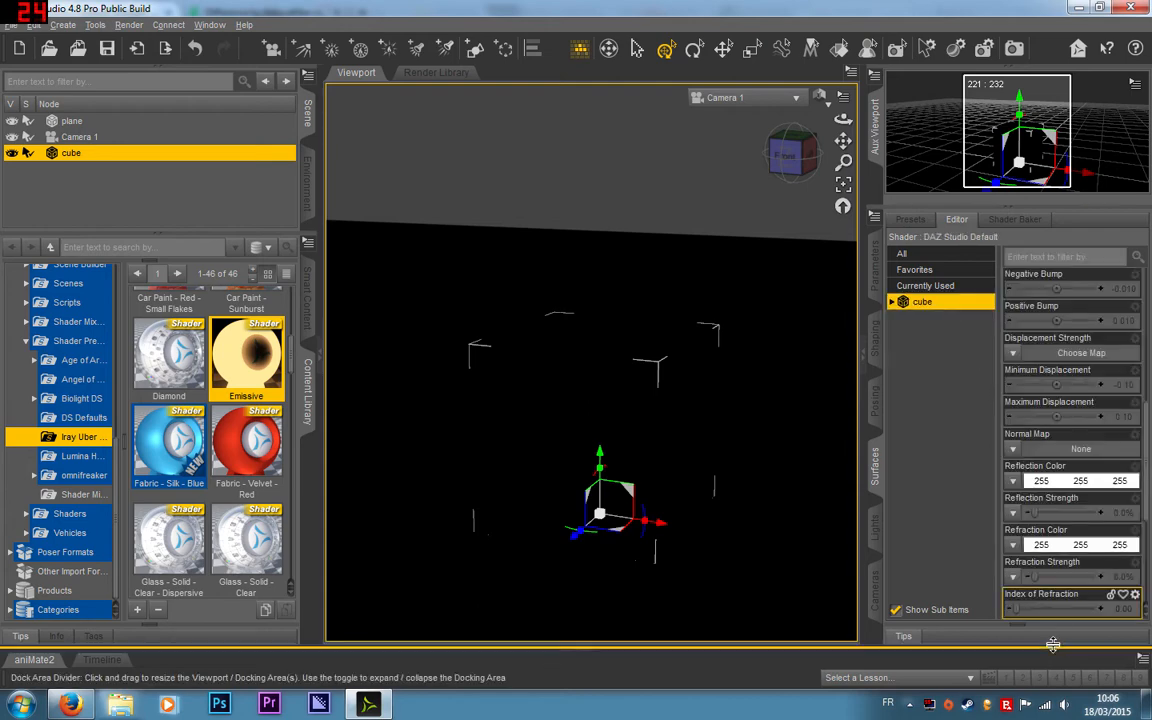
double_click(228, 372)
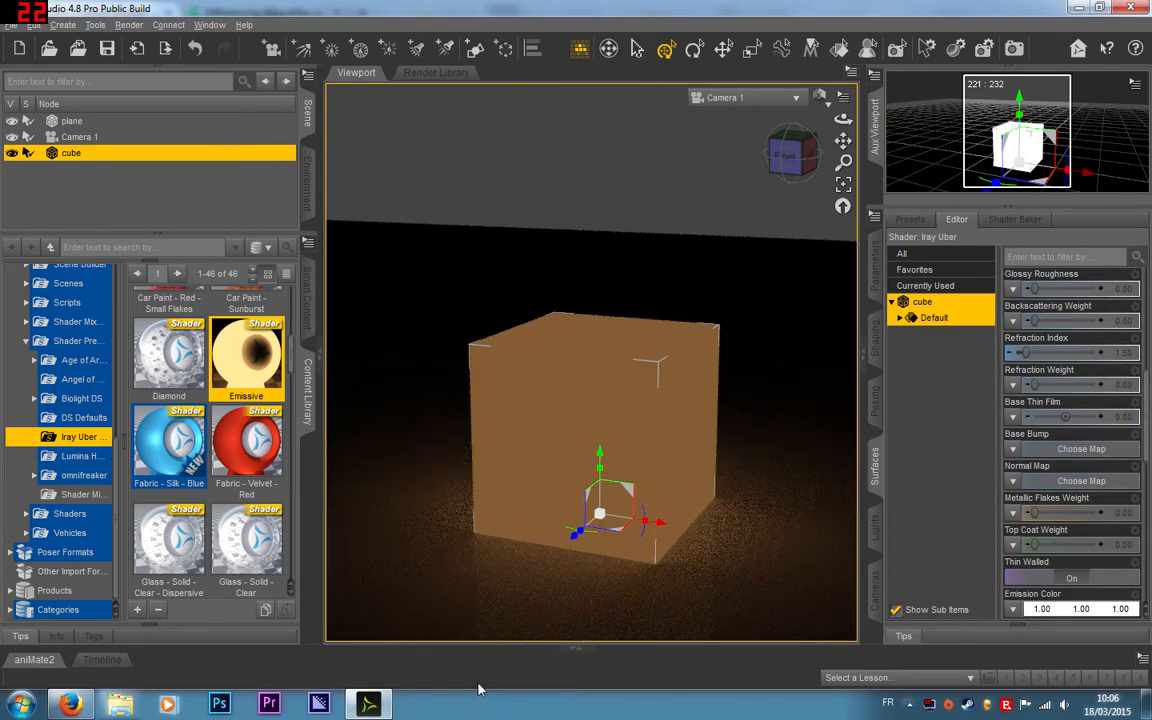
scroll(700, 193, "down", 3)
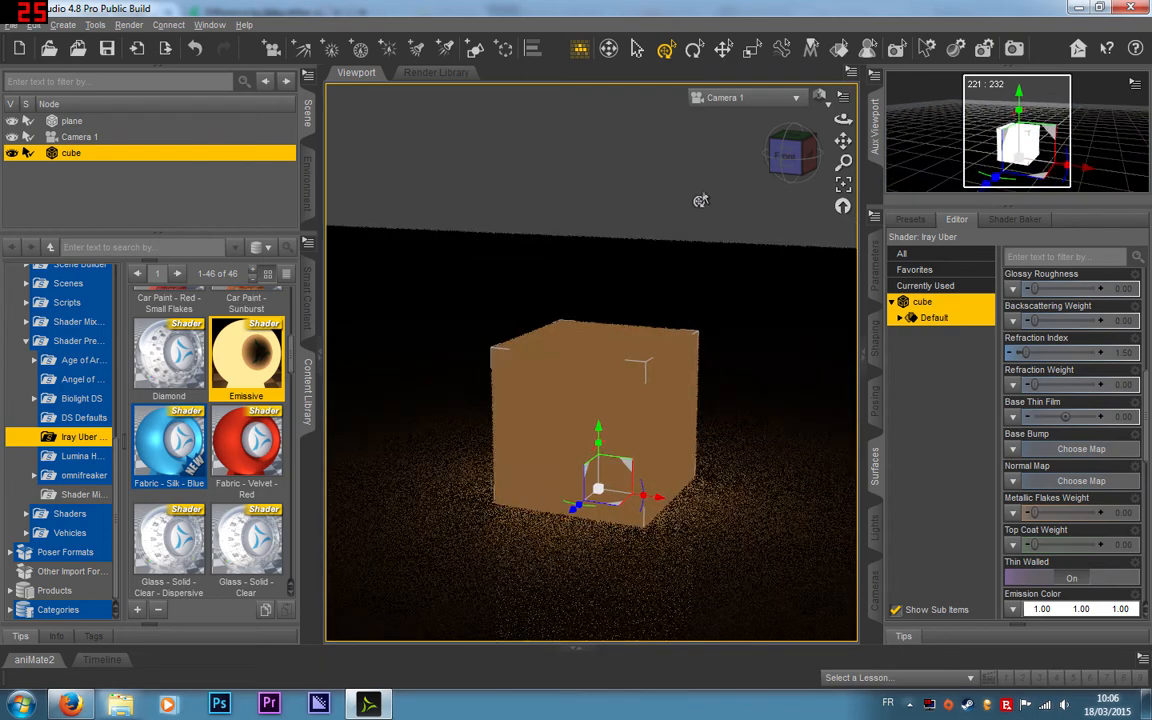
scroll(700, 200, "down", 1)
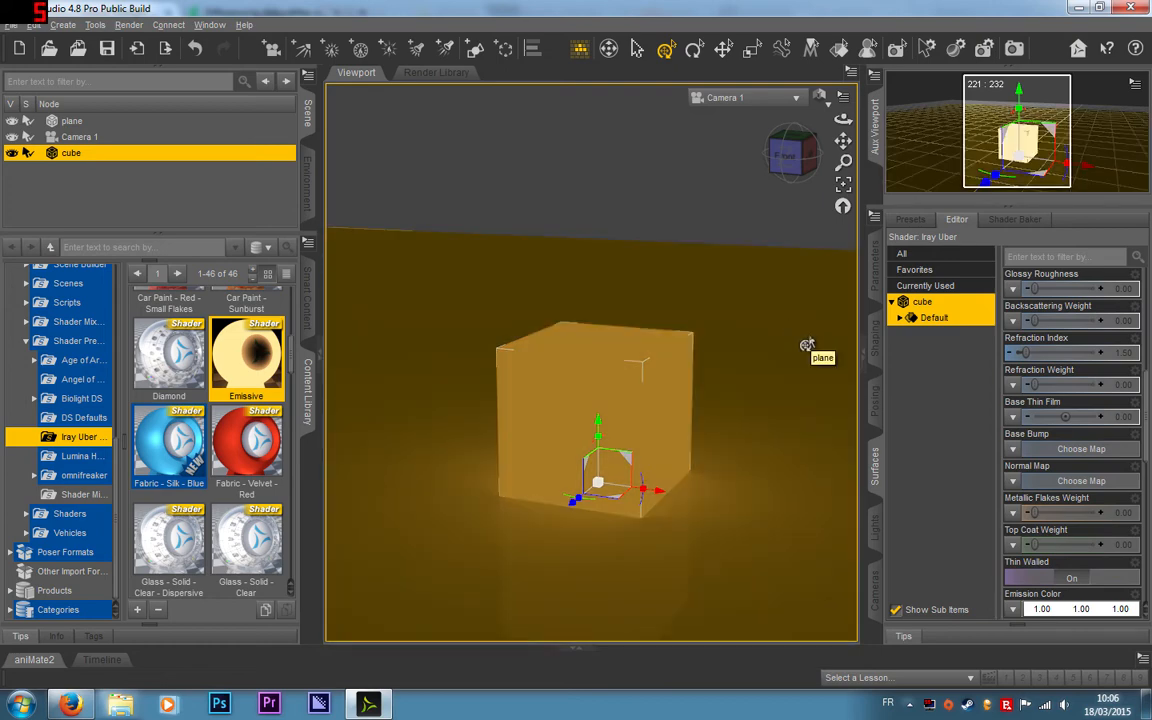
Step: Open the Emission settings of the cube's Default surface and try emission temperatures of about 1193 K and 8257 K
left_click(900, 318)
left_click(945, 415)
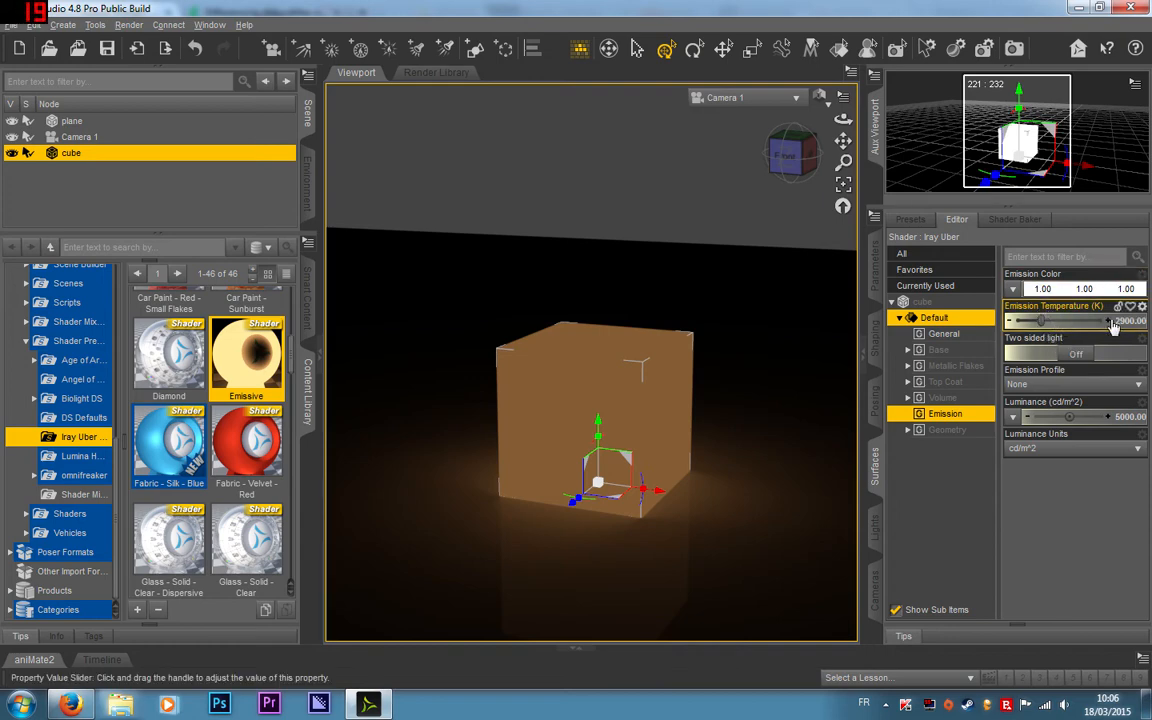
left_click_drag(1040, 320, 1020, 320)
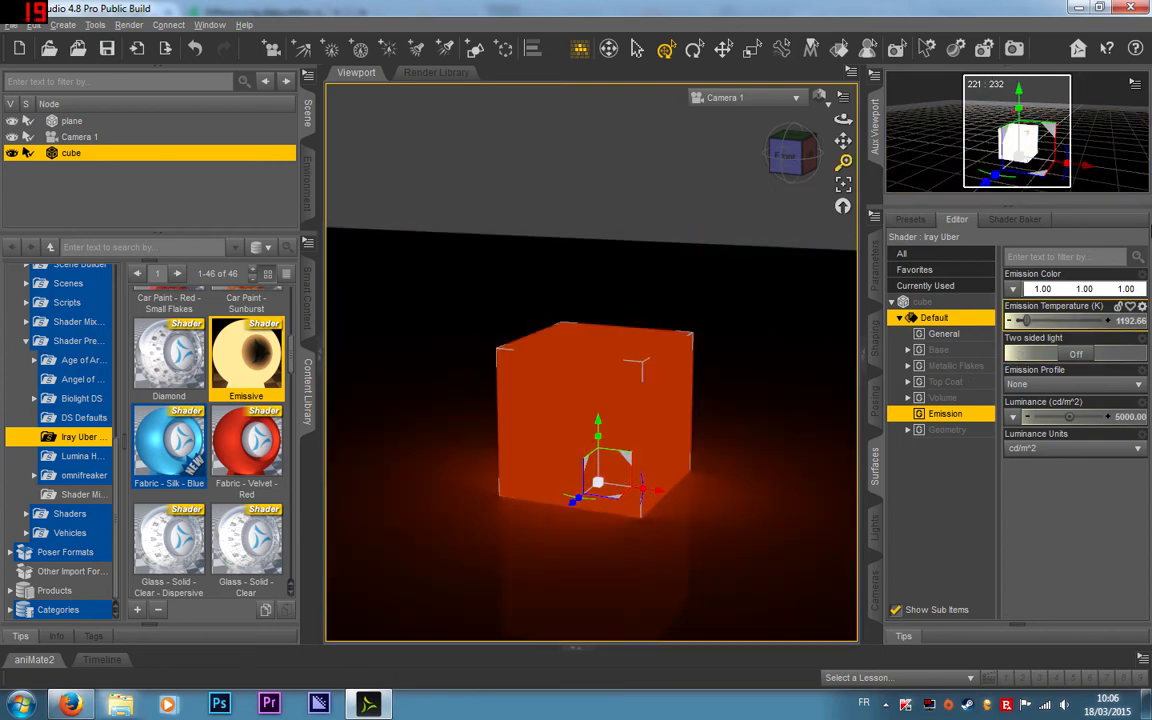
left_click(1088, 320)
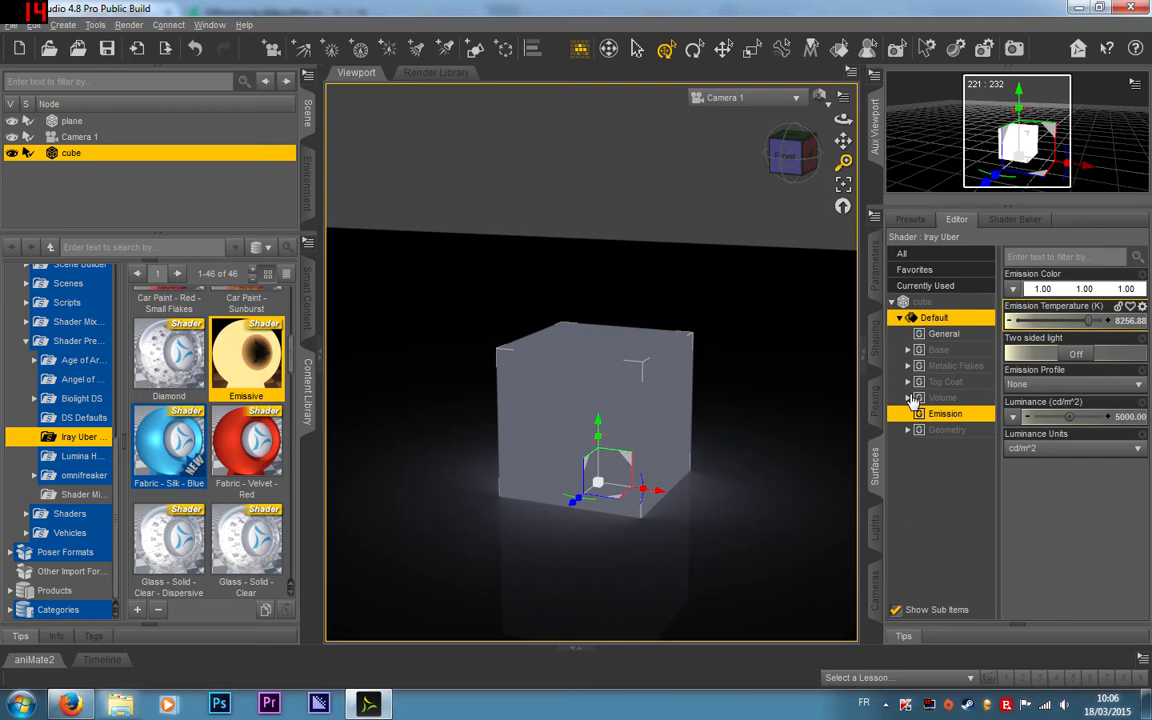
Step: Set the cube's emission color to pure green and its emission temperature to about 8349 K
left_click(1063, 287)
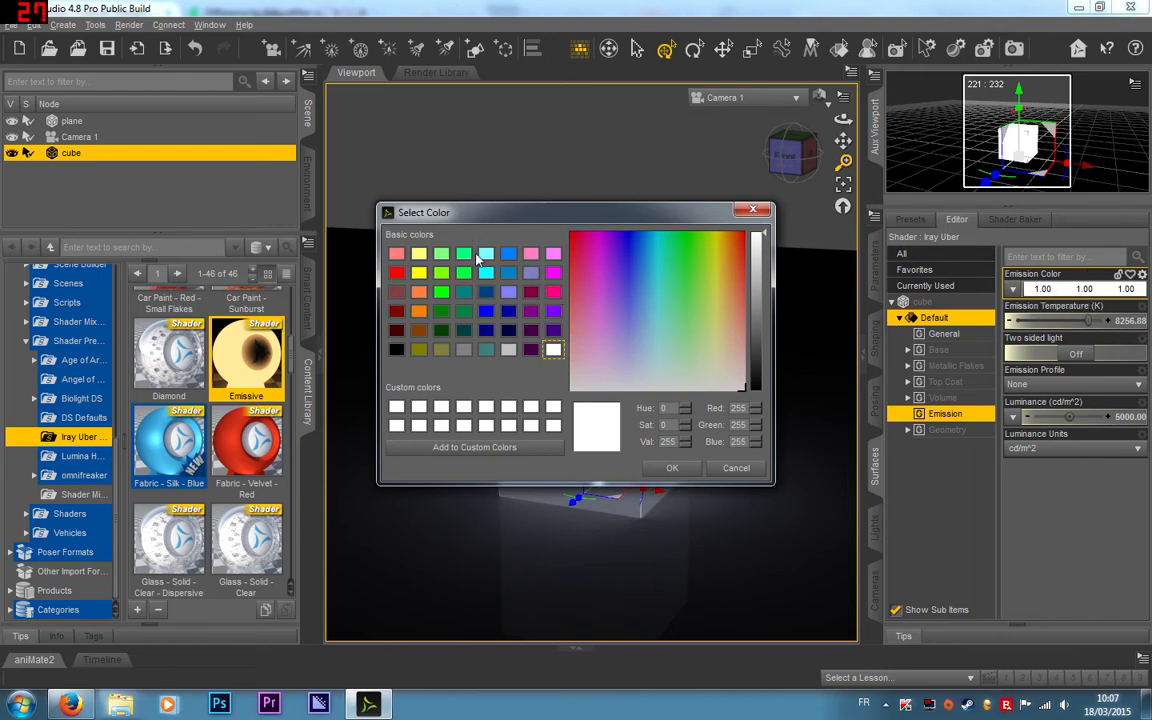
left_click(441, 291)
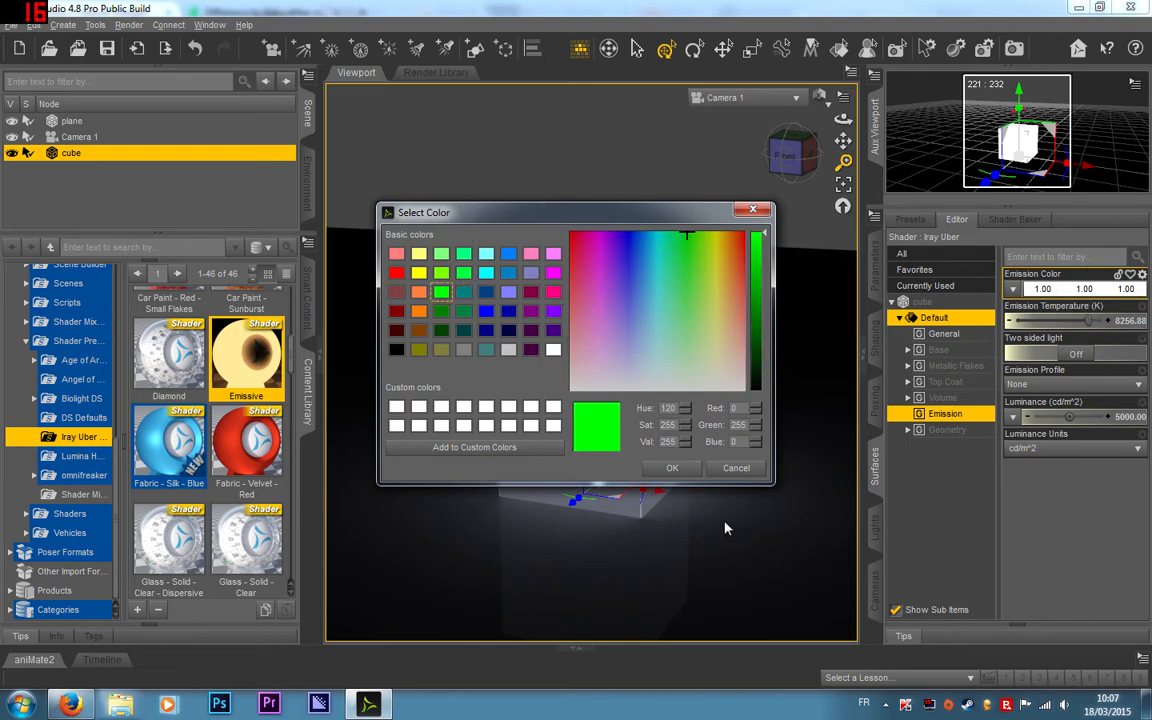
left_click(672, 467)
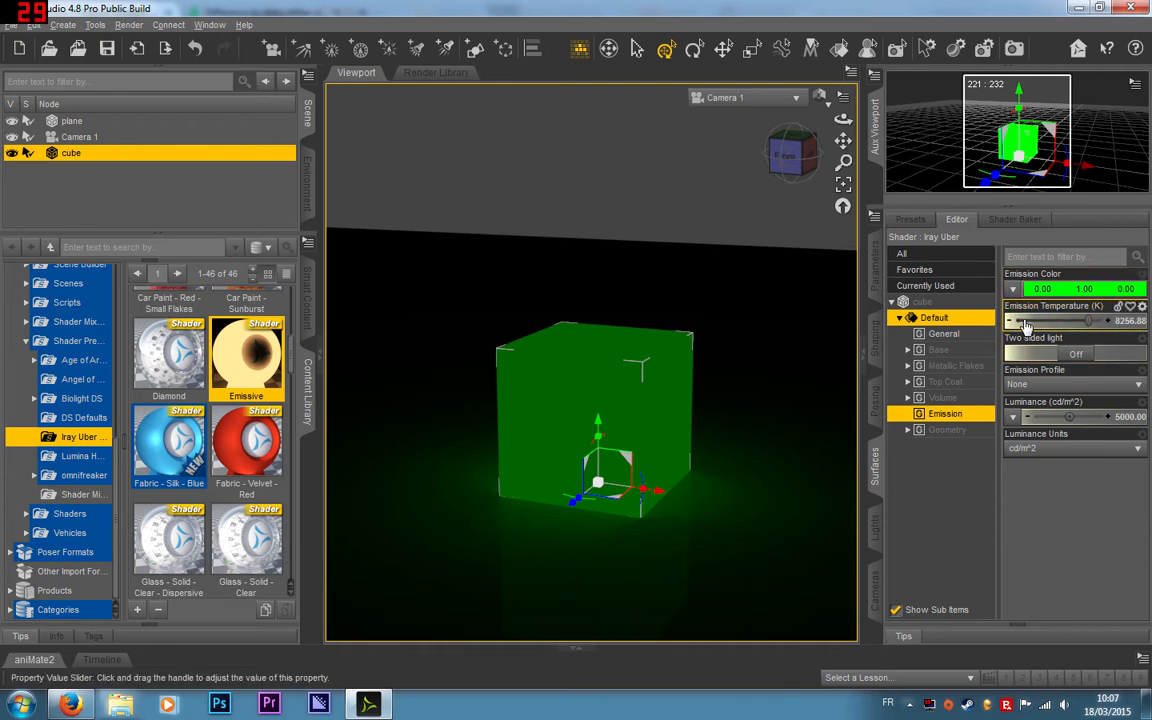
mouse_move(1090, 320)
left_mouse_down()
mouse_move(1021, 320)
mouse_move(1090, 320)
left_mouse_up()
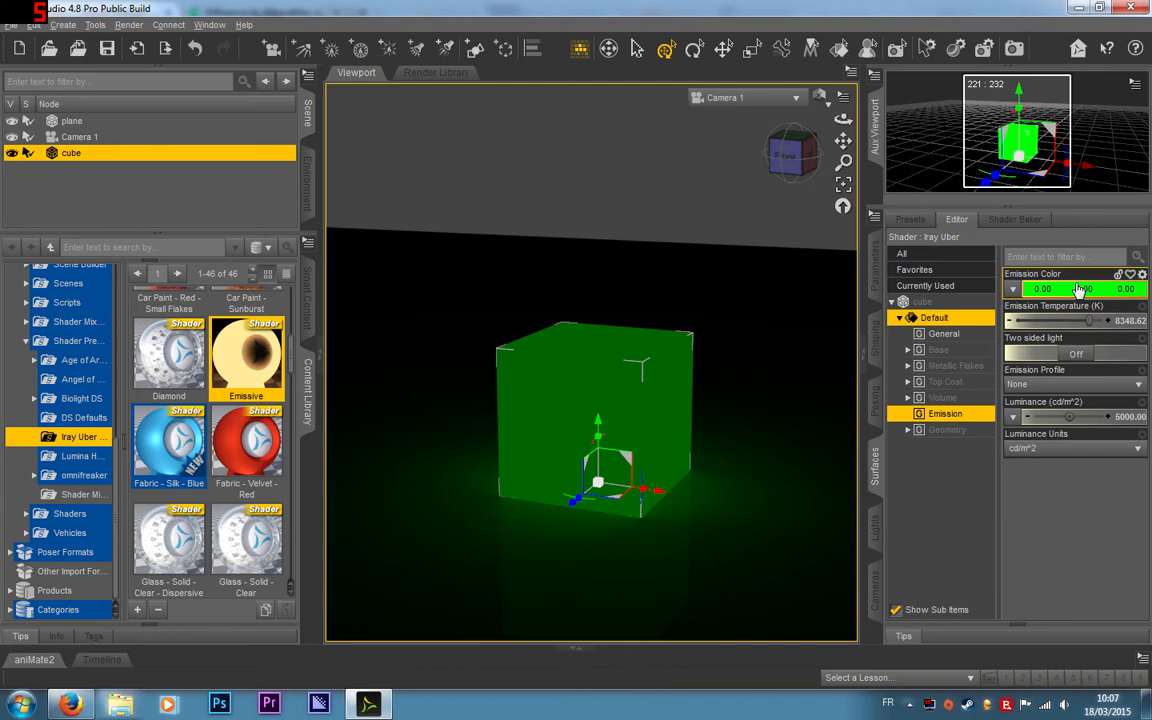
Step: Set the cube's emission color to cyan (0, 255, 255) and lower its emission temperature to about 1468 K
left_click(1080, 289)
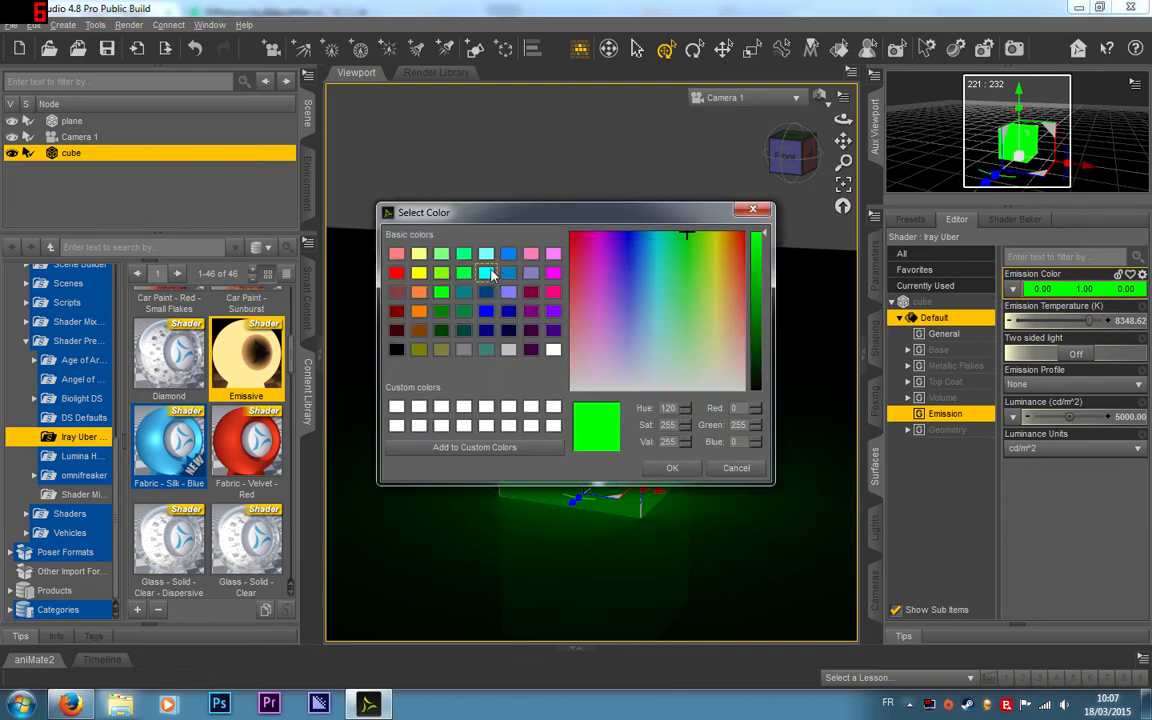
left_click(487, 272)
left_click(674, 468)
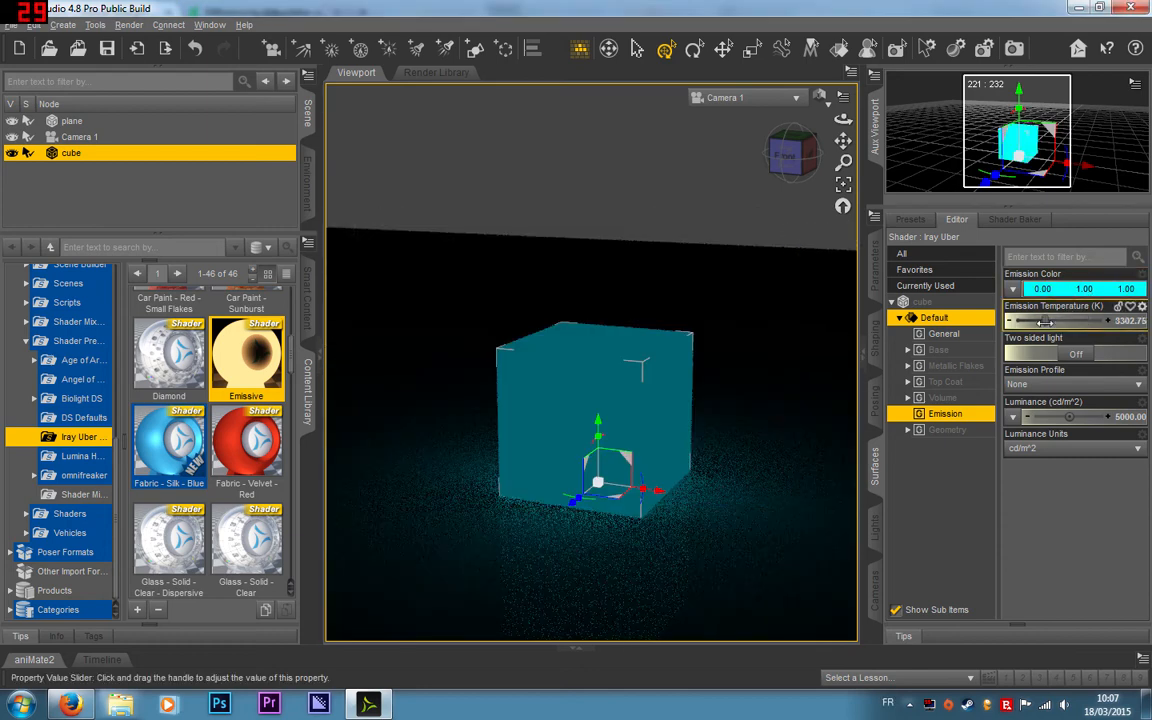
left_click_drag(1088, 320, 1036, 323)
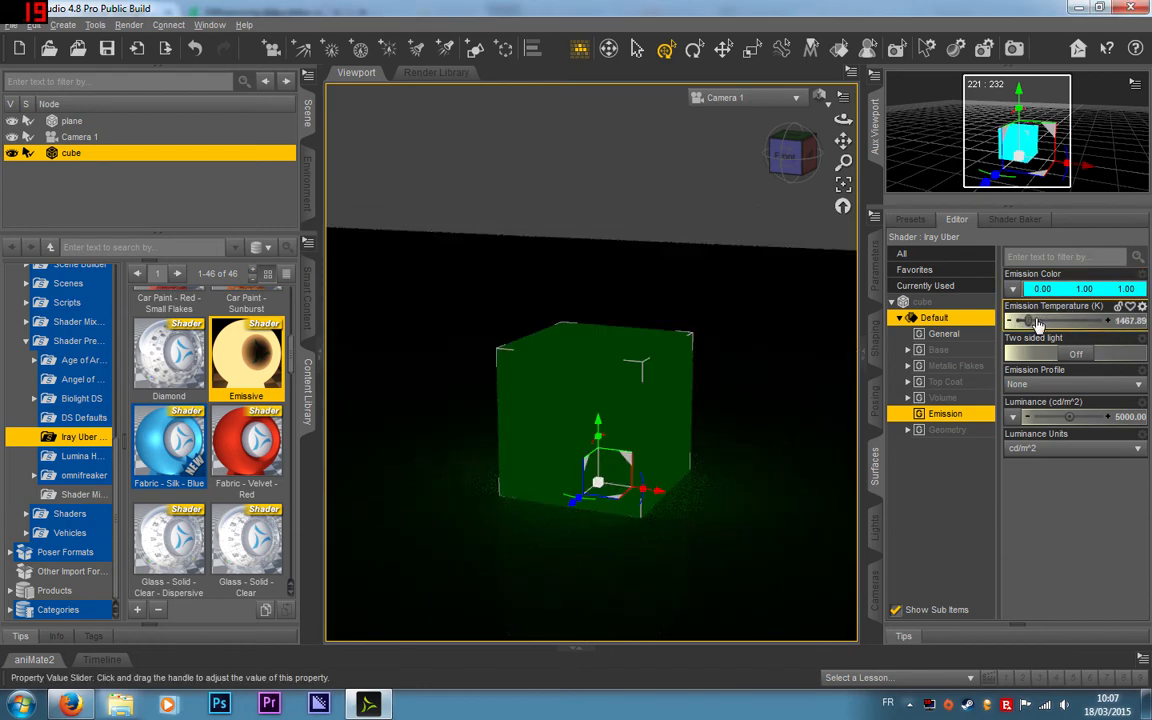
mouse_move(1038, 325)
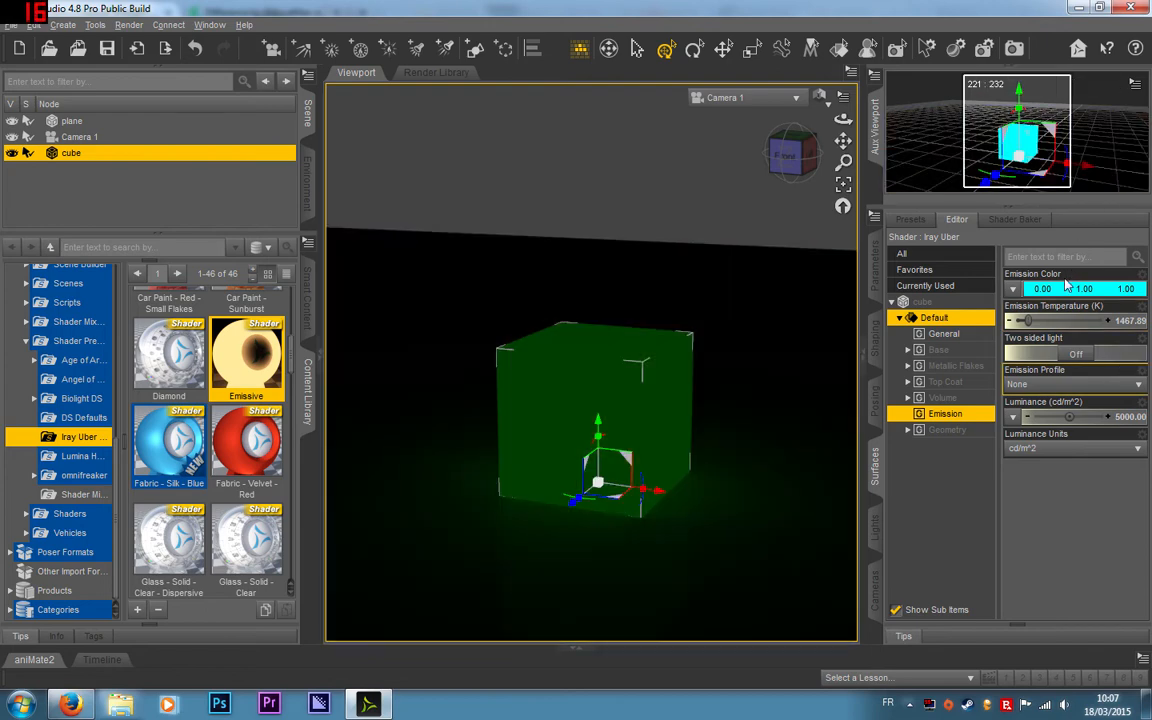
Step: Raise the cube's emission temperature to about 4220 K and set its emission color to orange (255, 128, 64)
left_click_drag(1029, 321, 1053, 321)
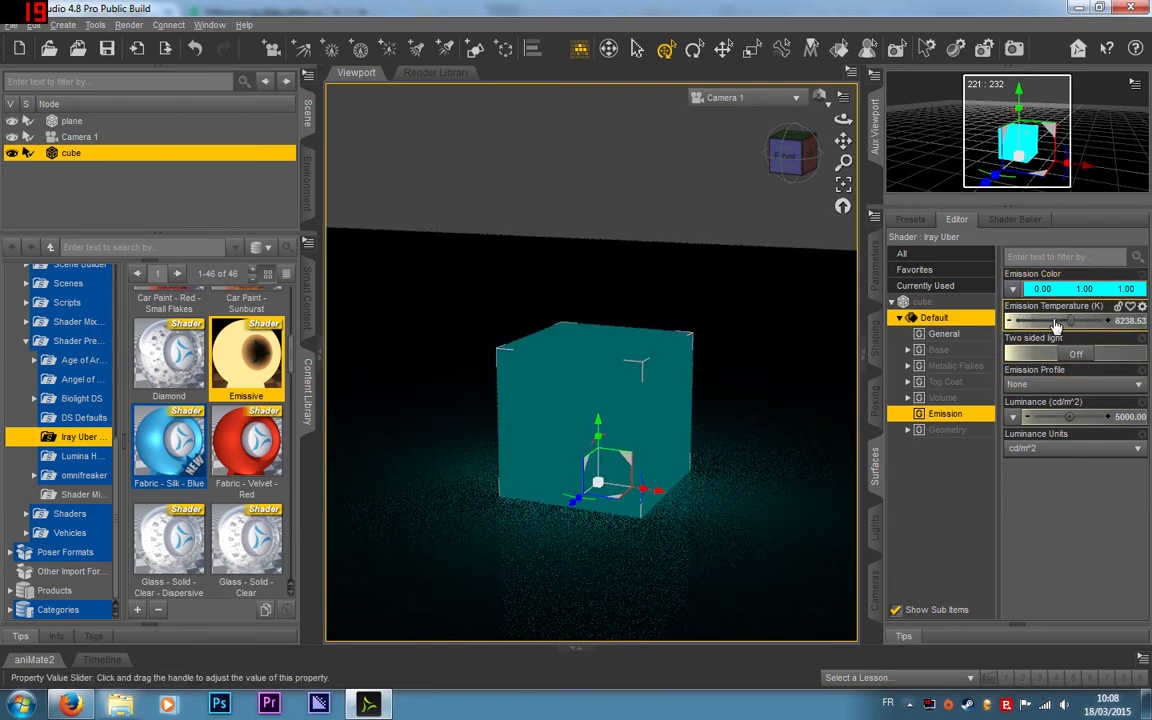
left_click(1073, 289)
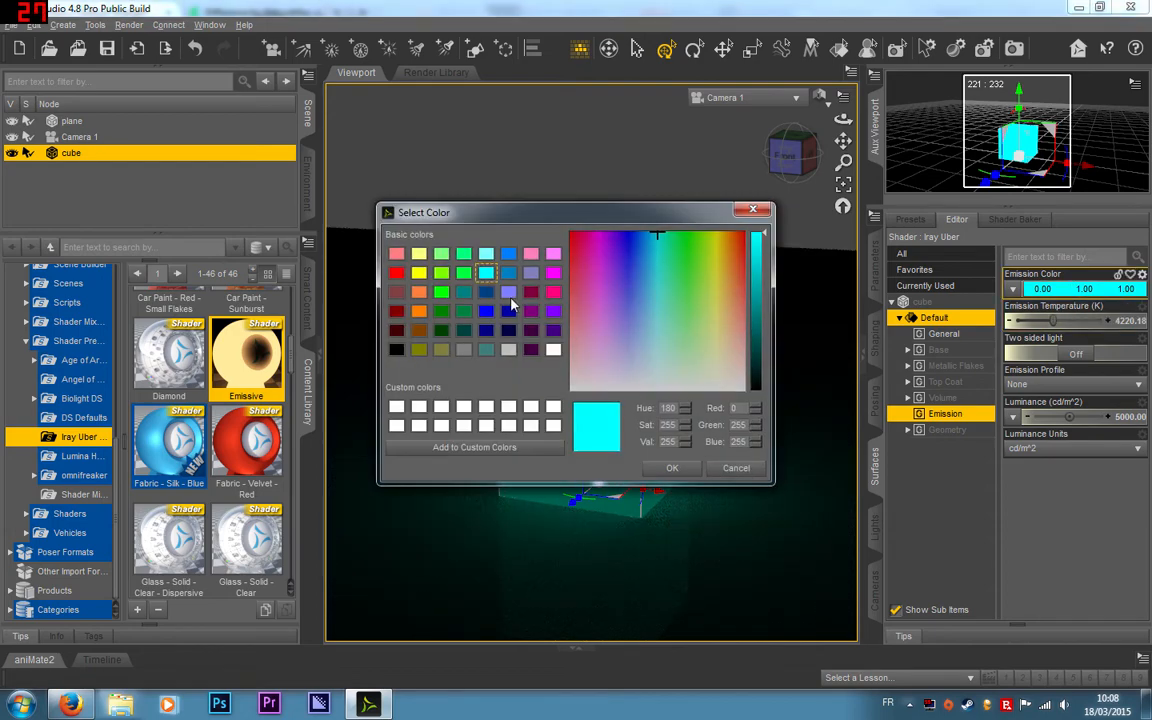
left_click(418, 291)
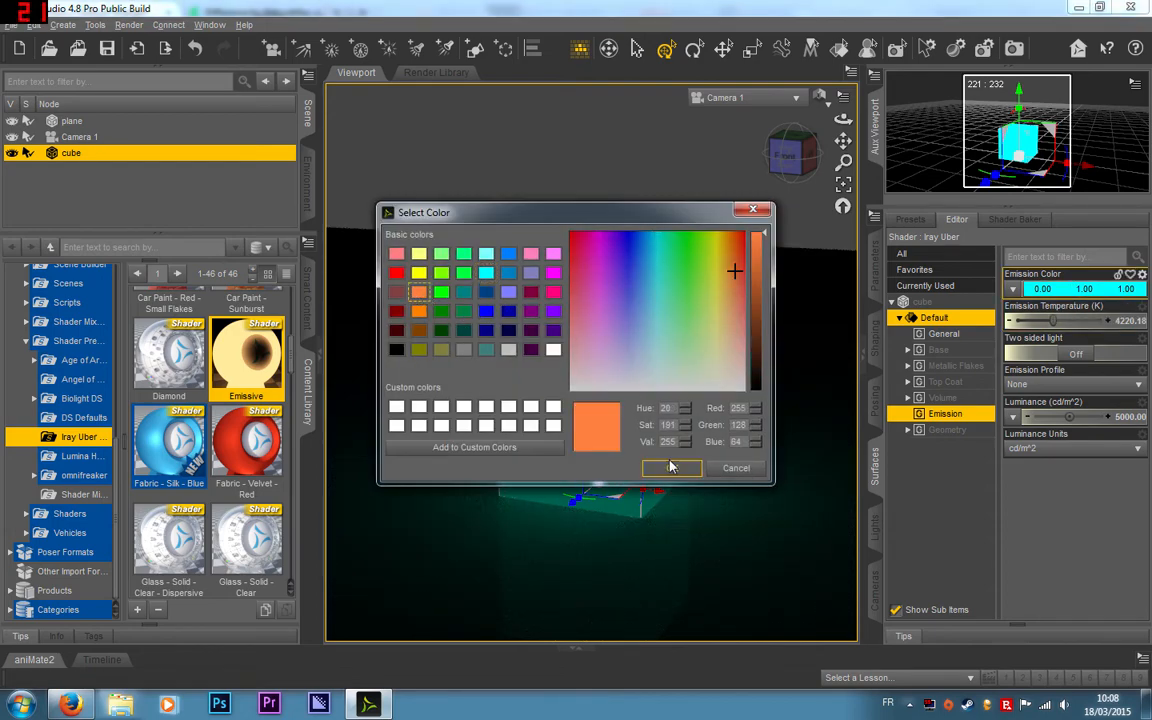
left_click(675, 468)
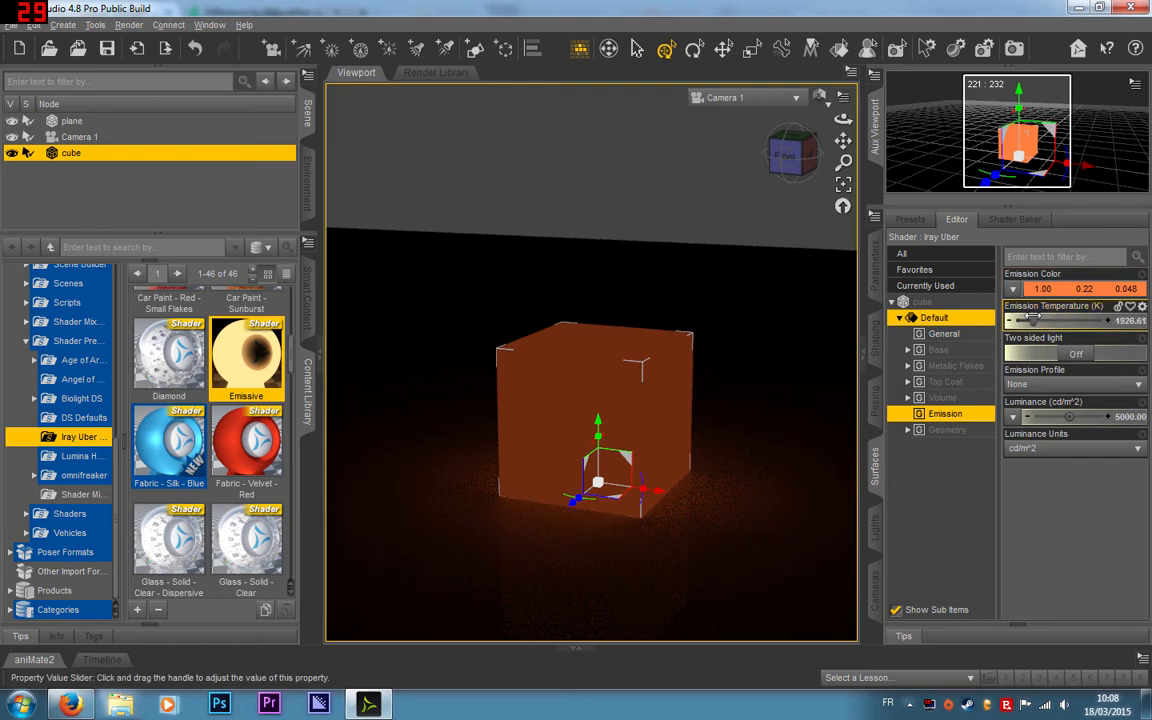
Step: Set the cube's emission color to pink (255, 0, 128) and its emission temperature to about 1743 K
mouse_move(1088, 321)
left_mouse_down()
mouse_move(1063, 322)
mouse_move(1075, 326)
left_mouse_up()
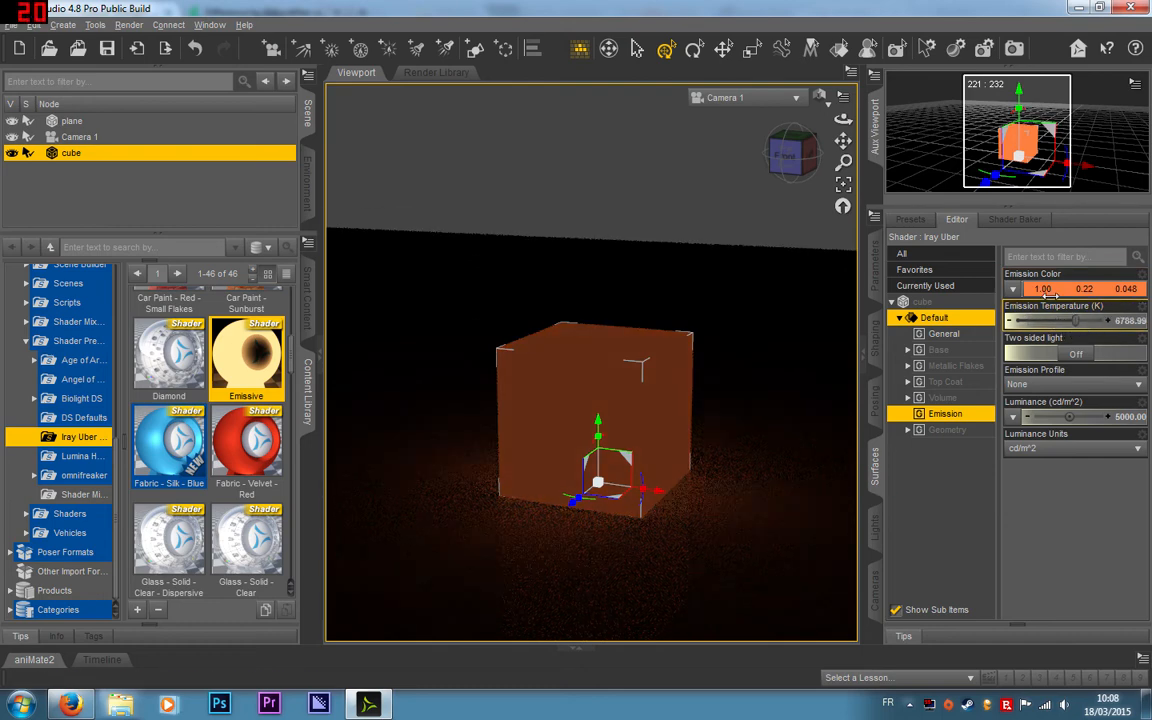
left_click(1068, 289)
left_click(397, 273)
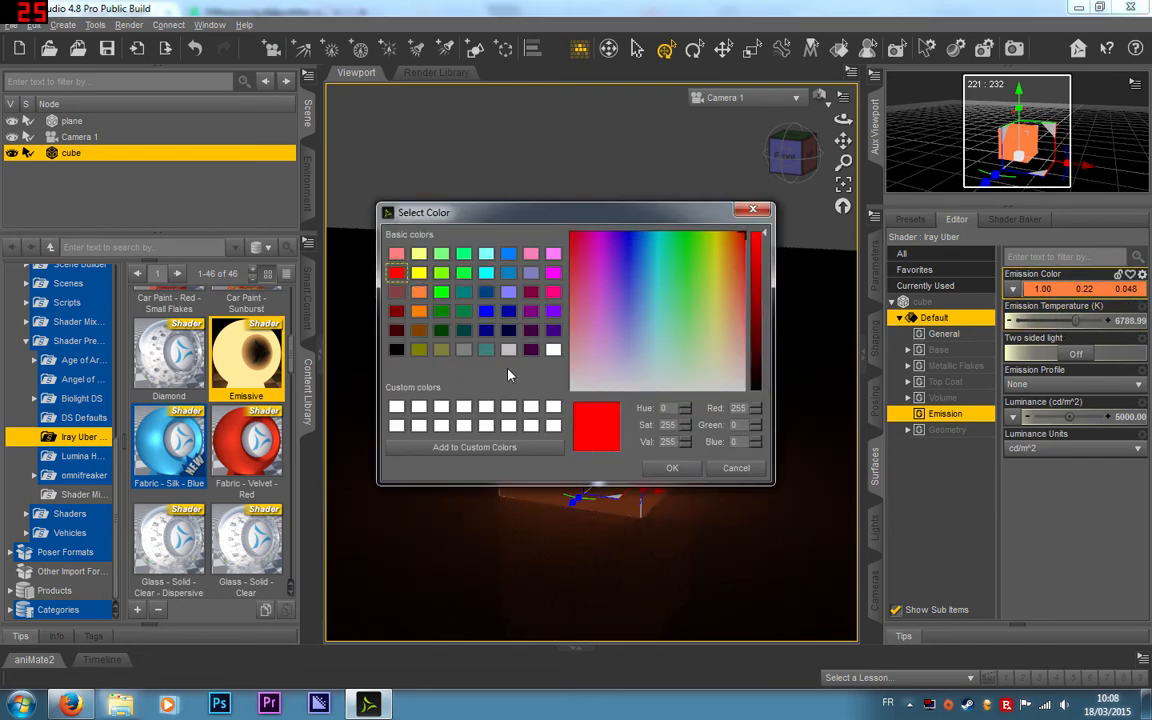
left_click(551, 291)
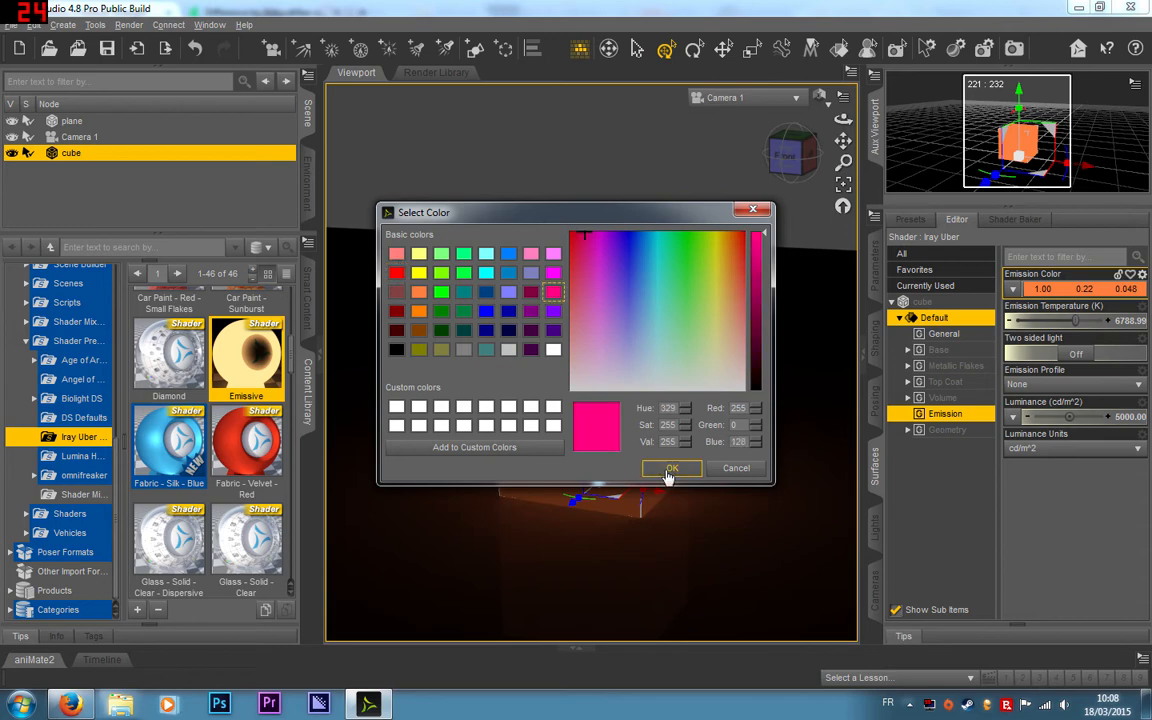
left_click(670, 468)
left_click_drag(1100, 321, 1033, 320)
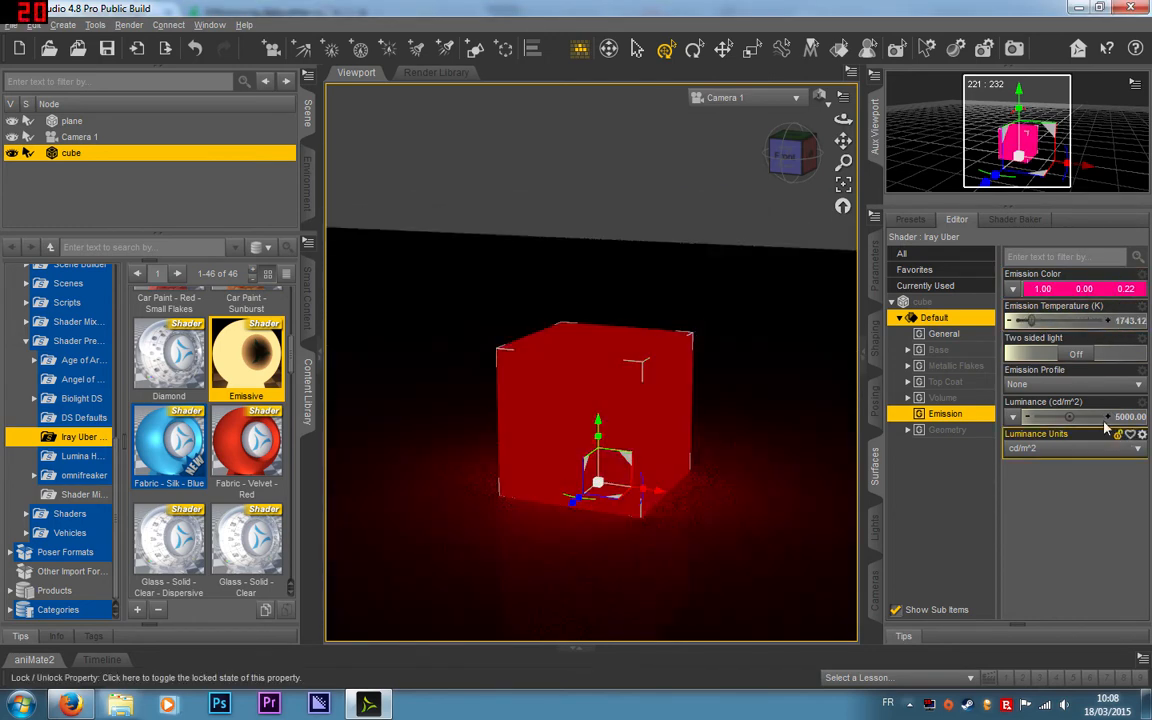
Step: Turn on two-sided light for the cube's emission and view the available emission profile options
left_click(1077, 356)
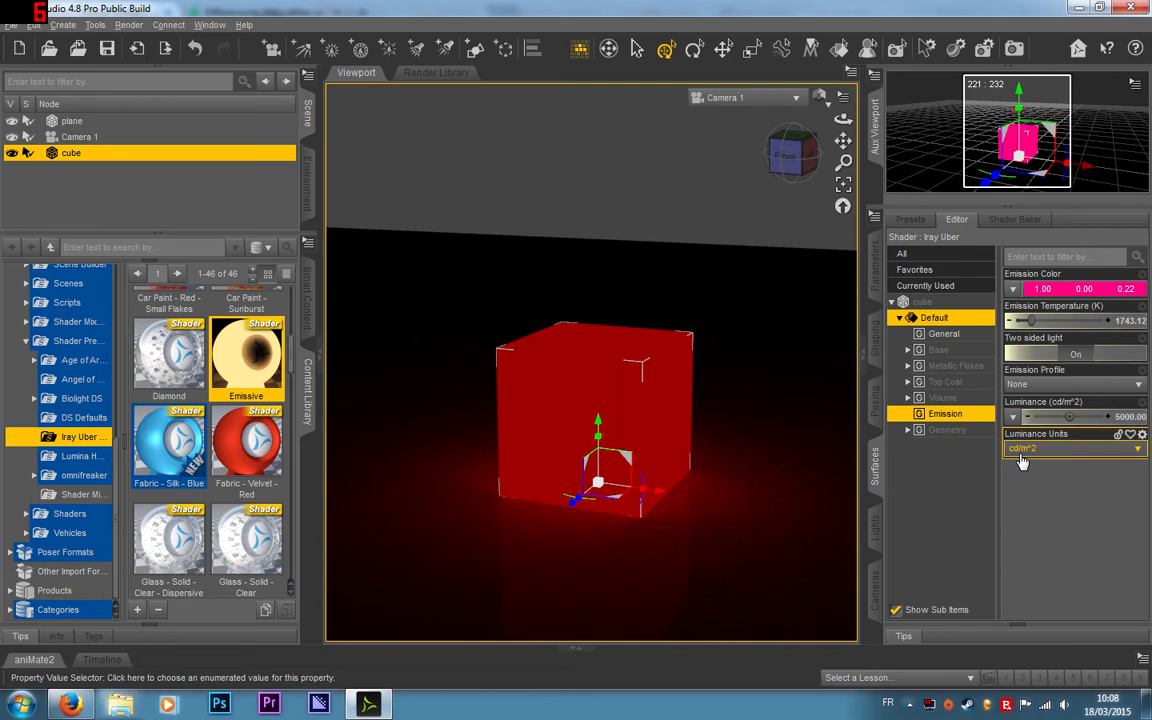
left_click(630, 318)
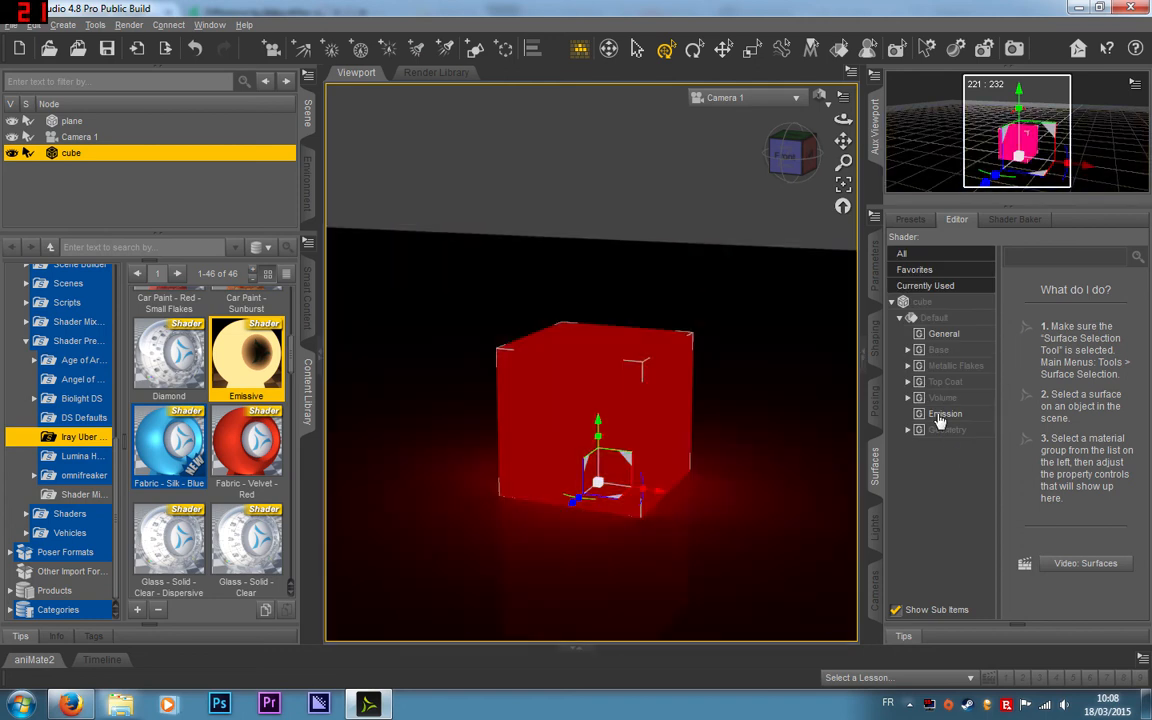
left_click(938, 413)
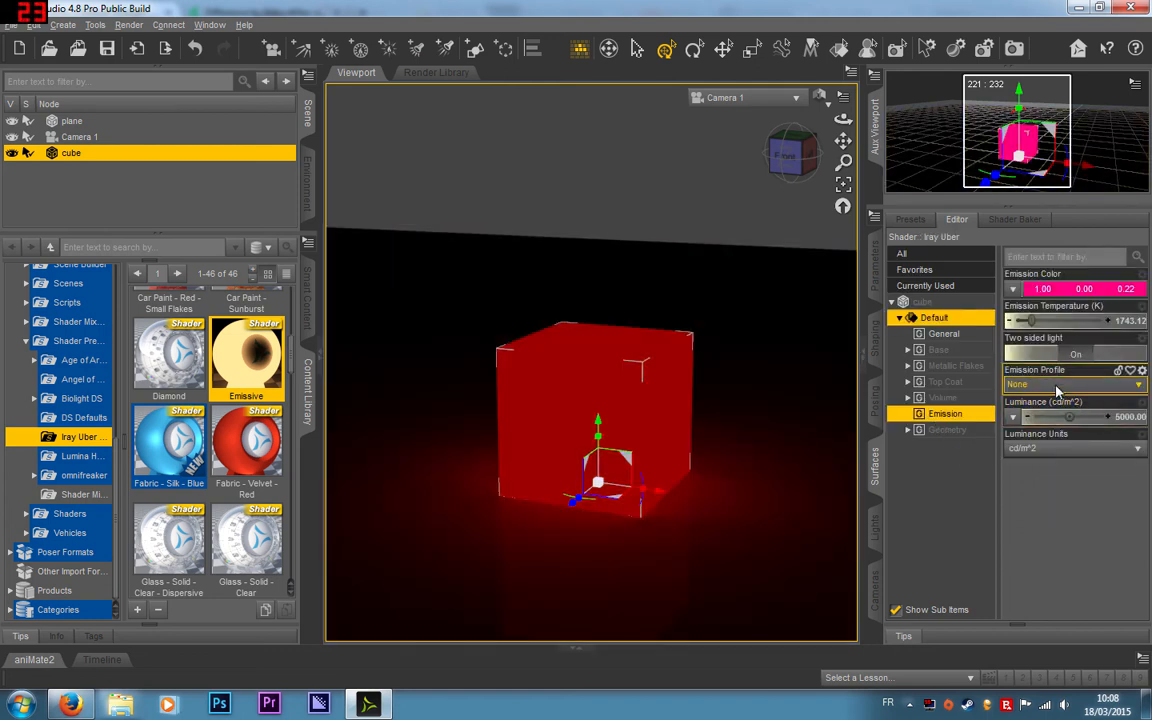
left_click(1120, 384)
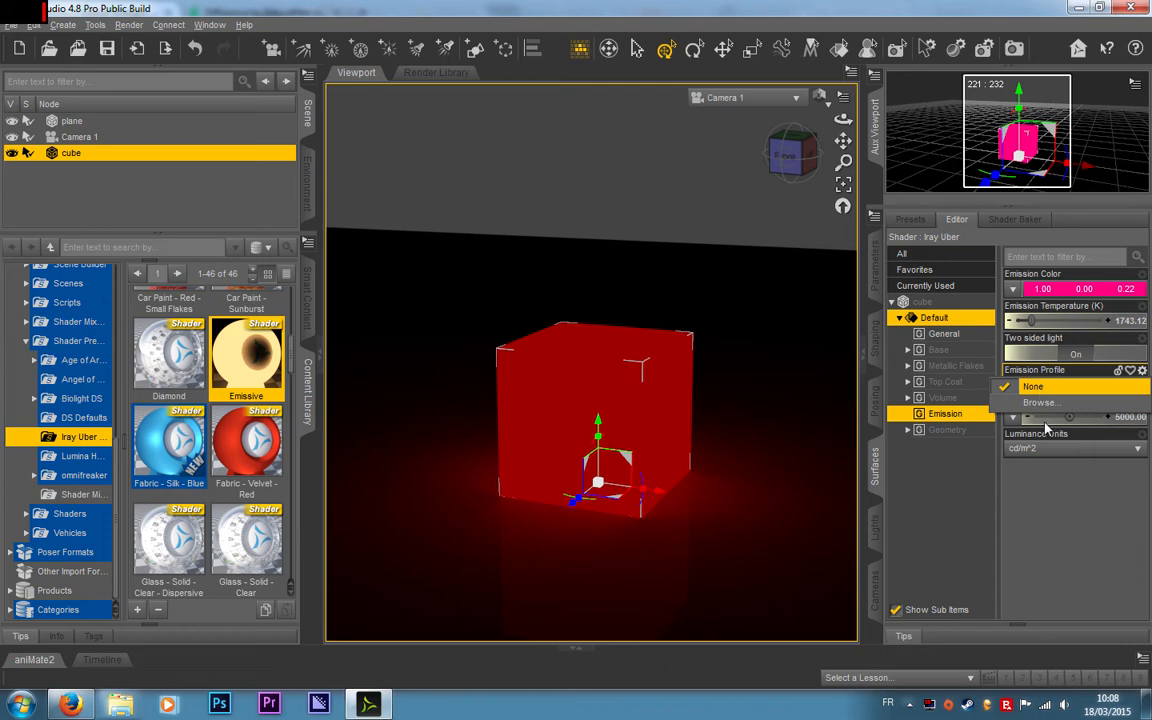
left_click(1049, 556)
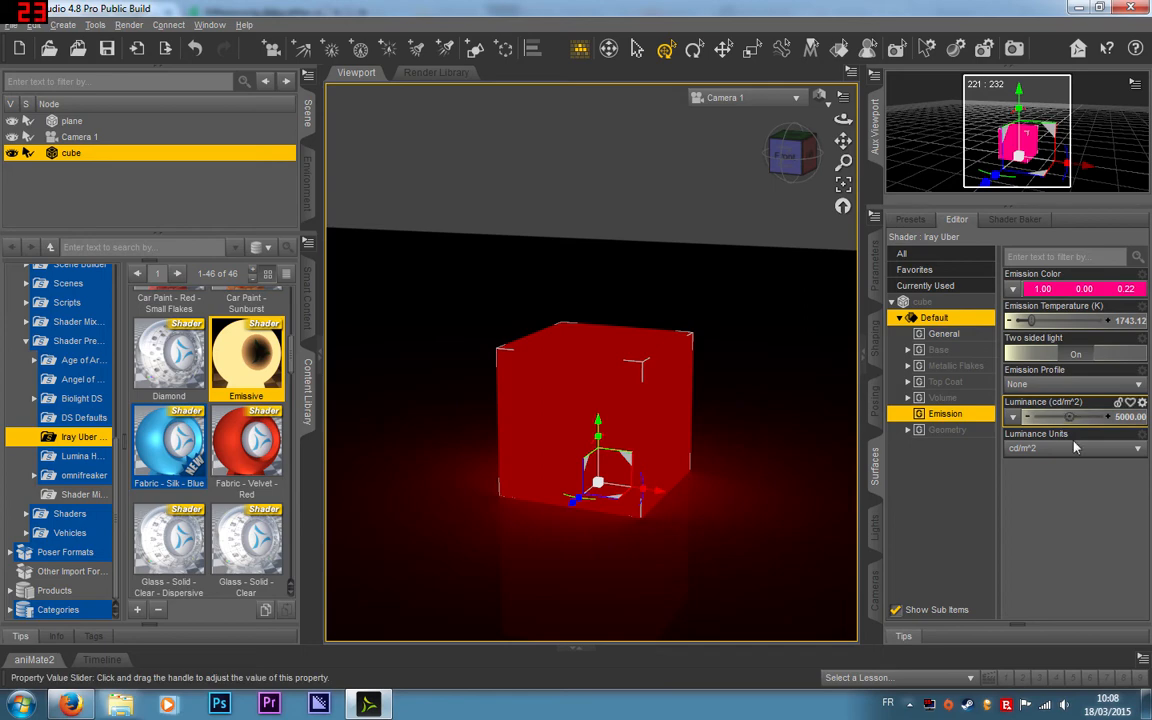
Step: Change the cube's luminance units to W, check the glow with the cube deselected, and reopen its Emission settings
left_click(1048, 449)
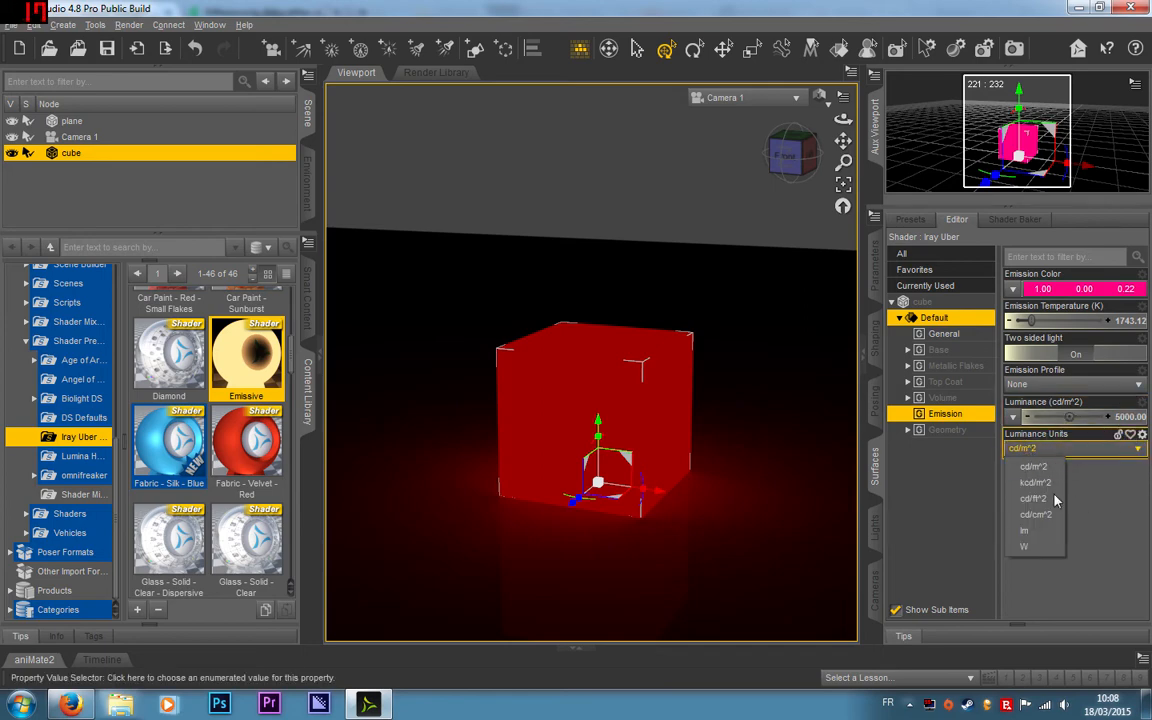
left_click(1053, 547)
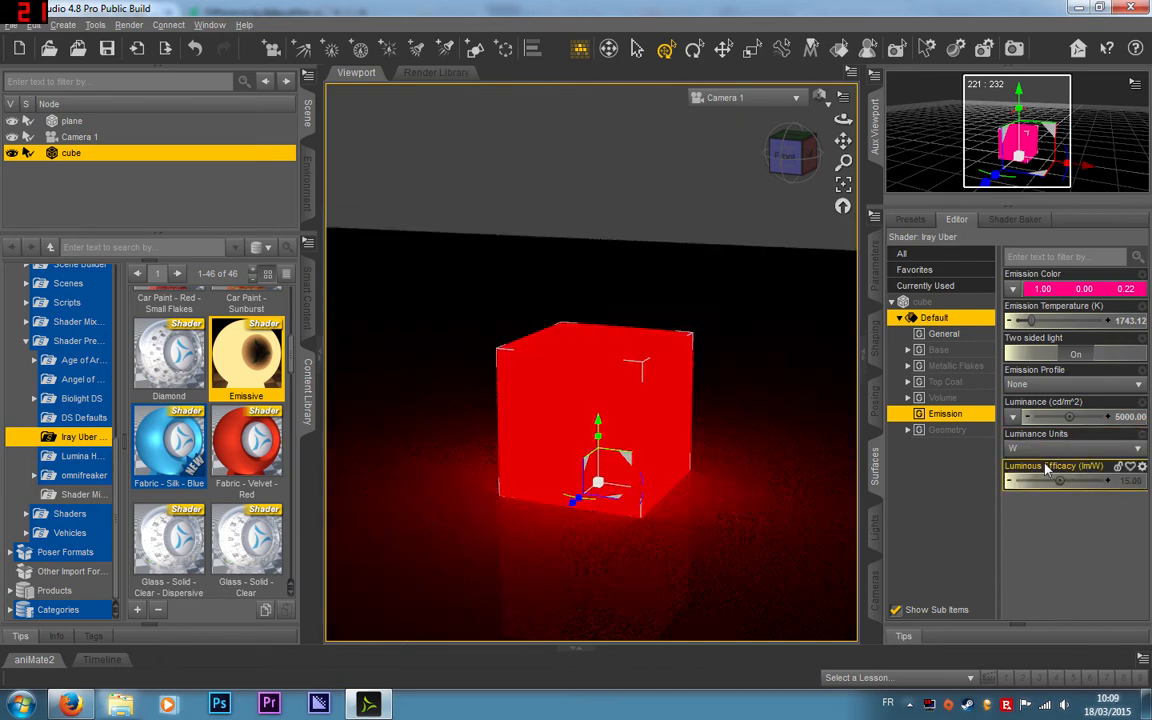
left_click(666, 188)
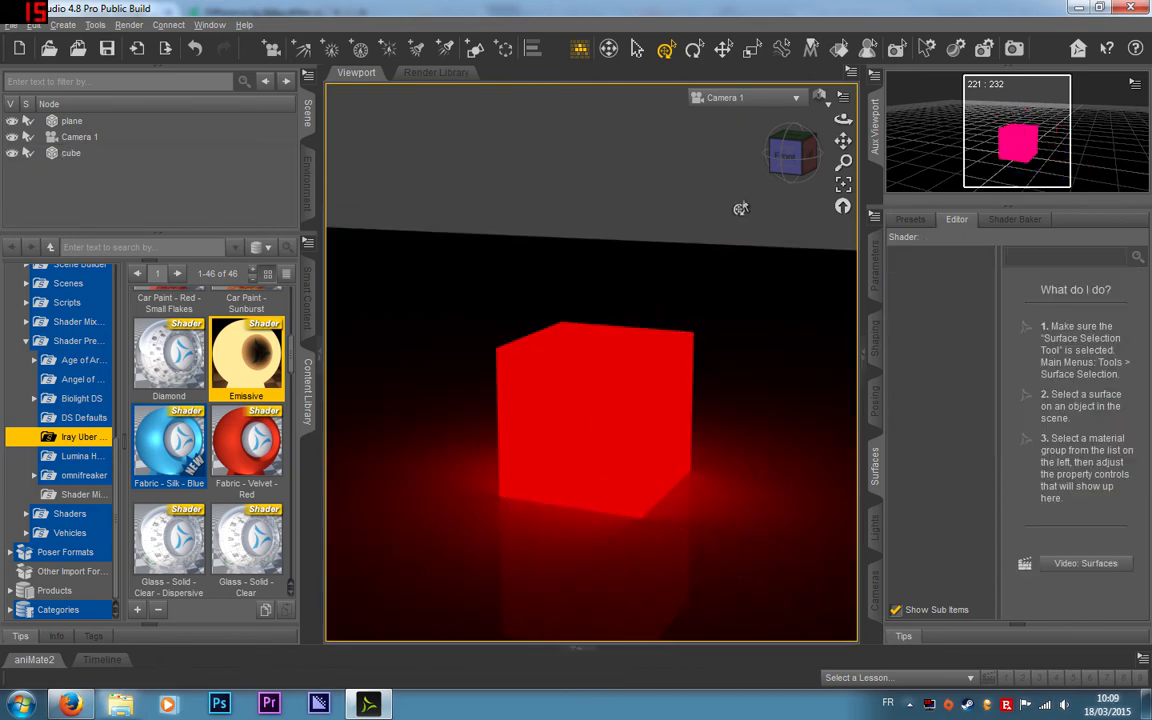
left_click(646, 357)
left_click(950, 417)
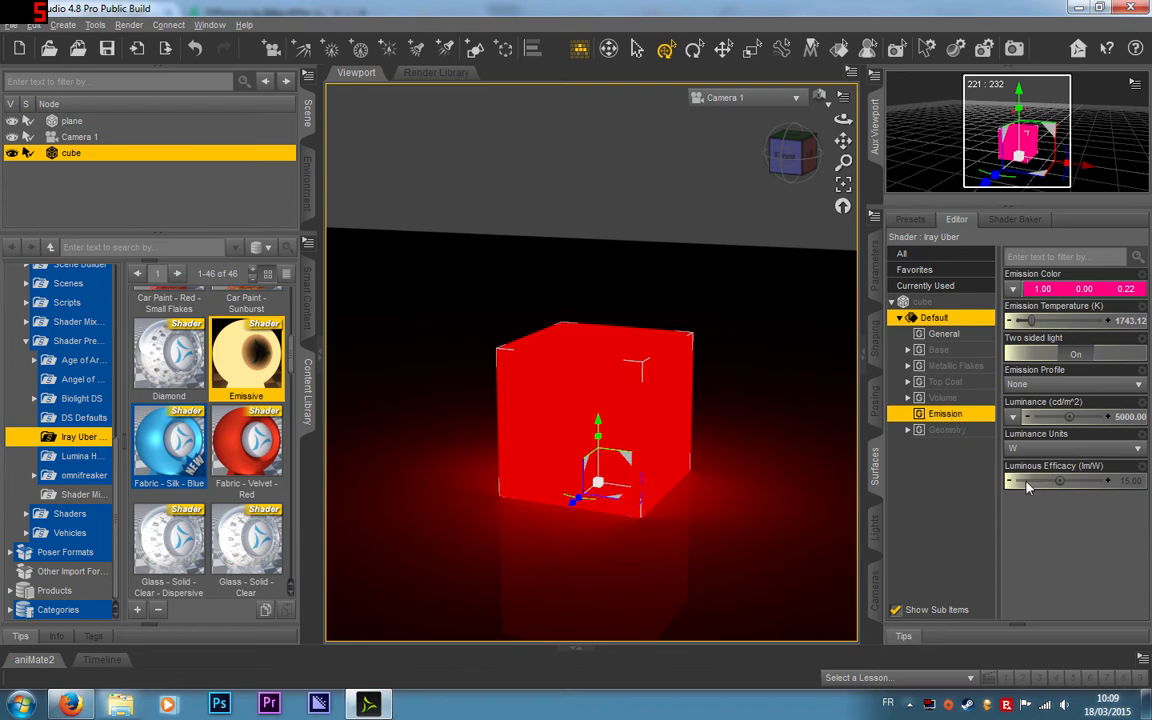
Step: Try a negative luminance on the cube with luminous efficacy values of about 60 and 368 lm/W
mouse_move(1061, 481)
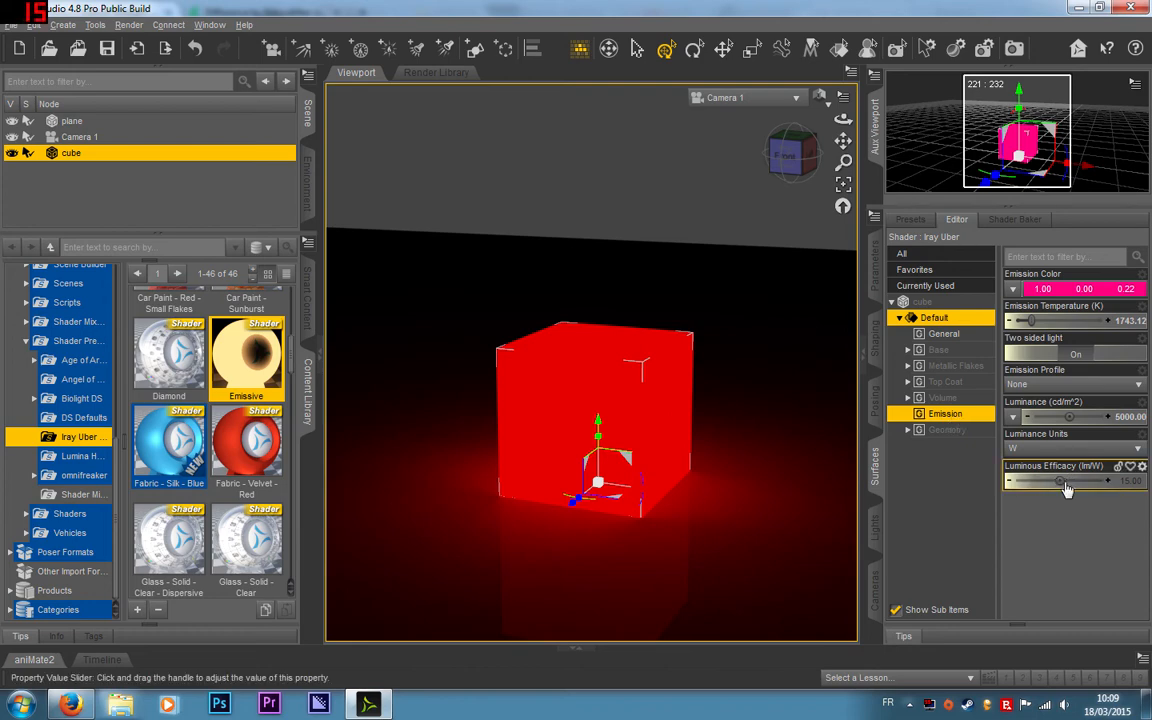
left_click_drag(1061, 481, 1070, 481)
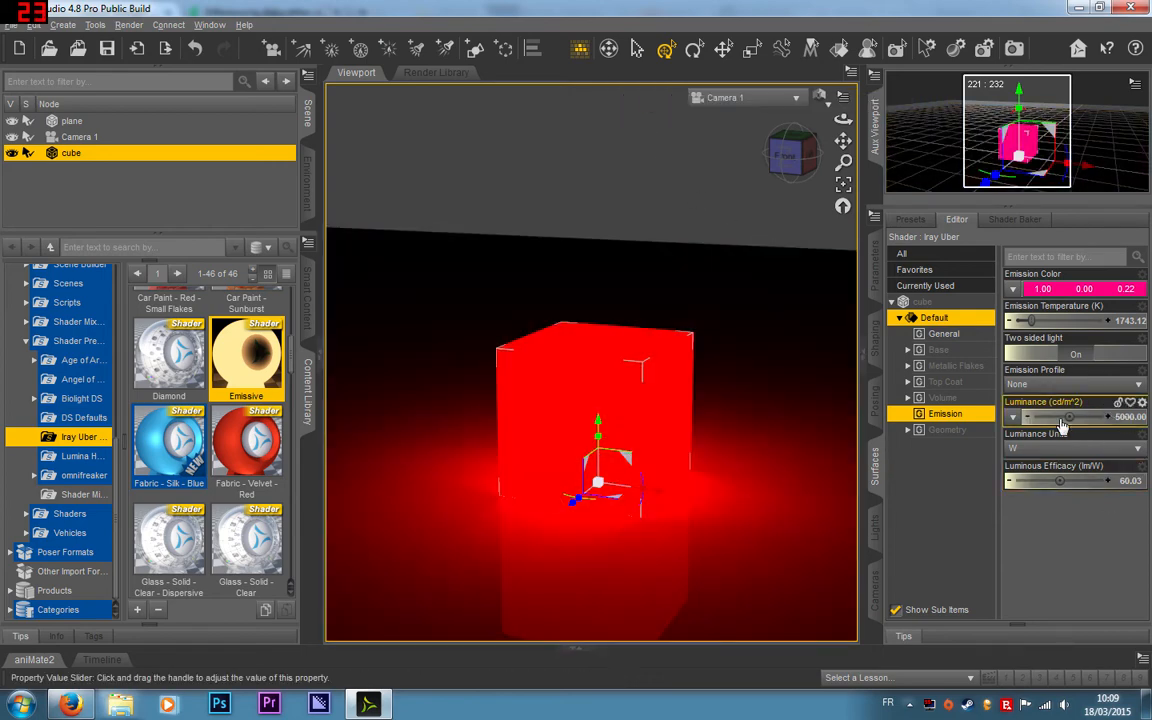
left_click_drag(1070, 416, 1095, 422)
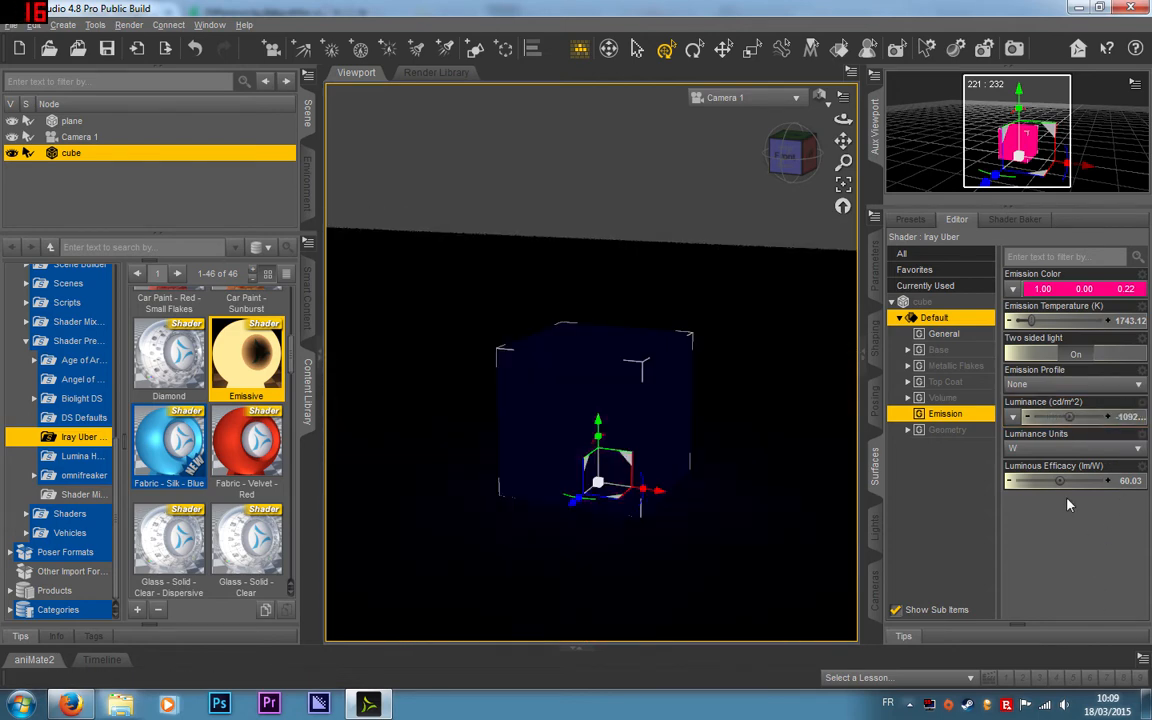
left_click_drag(1060, 481, 1072, 481)
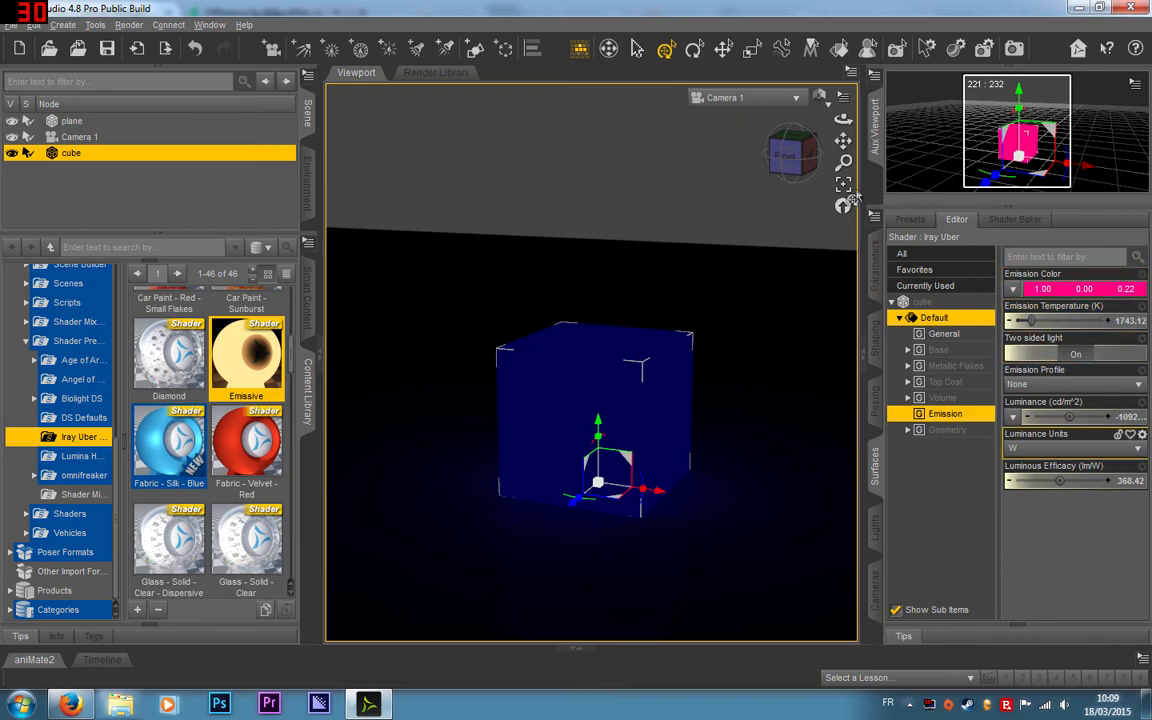
left_click(663, 159)
Step: Delete the emissive cube and create a new 1 m cube primitive with 1 division at the world center
left_click(603, 440)
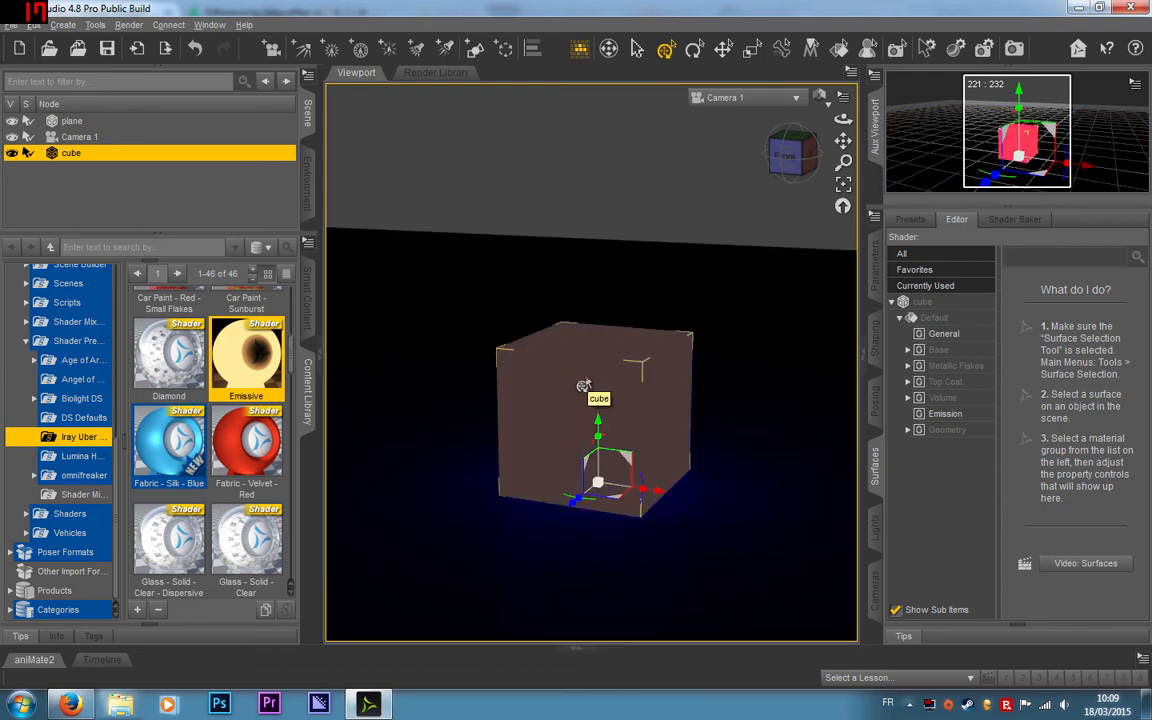
scroll(147, 437, "up", 5)
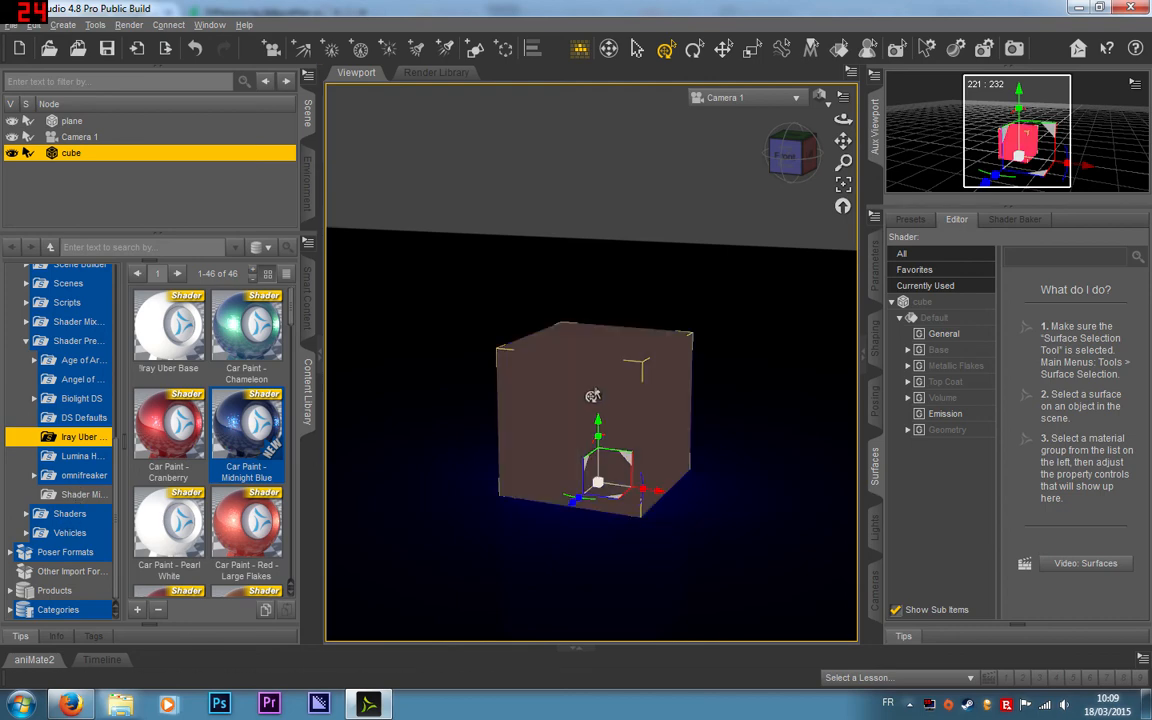
key("Delete")
left_click(474, 52)
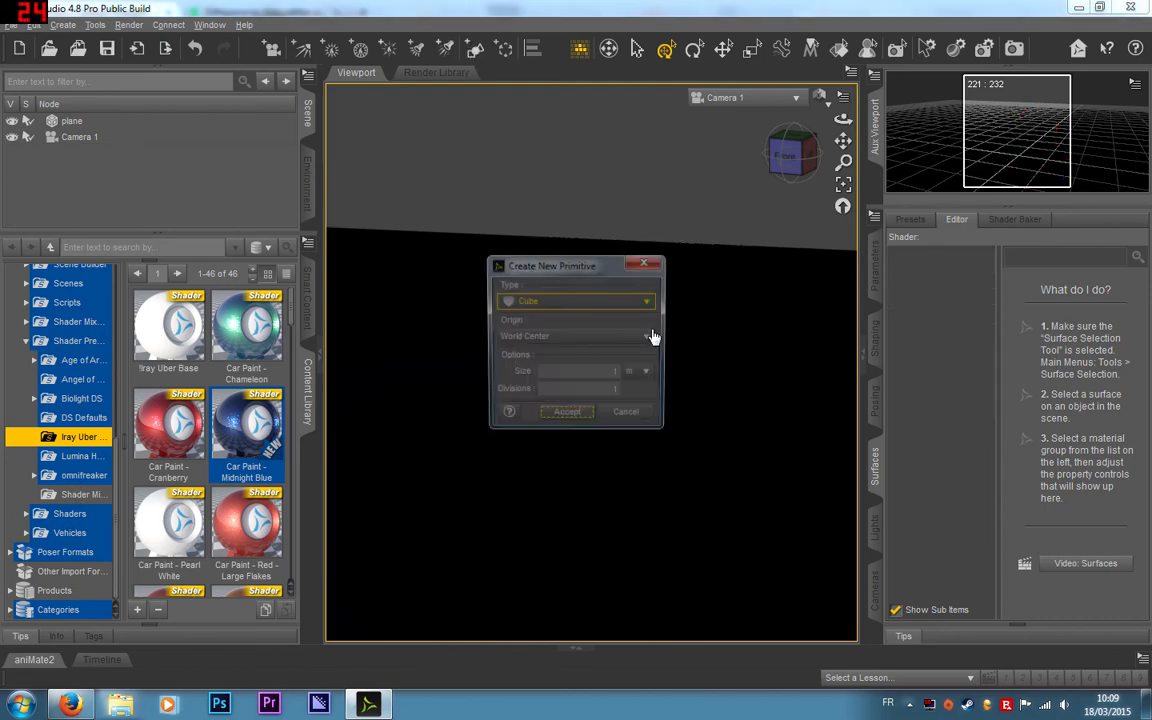
left_click(566, 416)
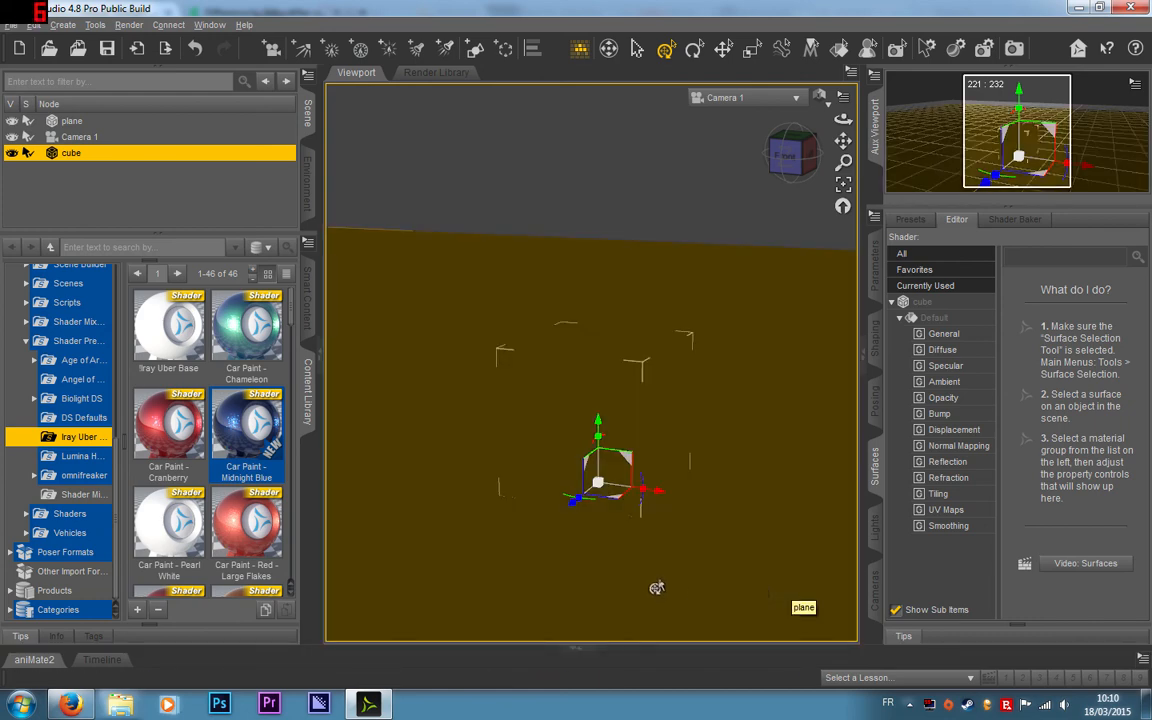
Step: Apply the !Iray Uber Base shader preset to the new cube's Default surface
scroll(277, 455, "down", 4)
scroll(277, 455, "up", 2)
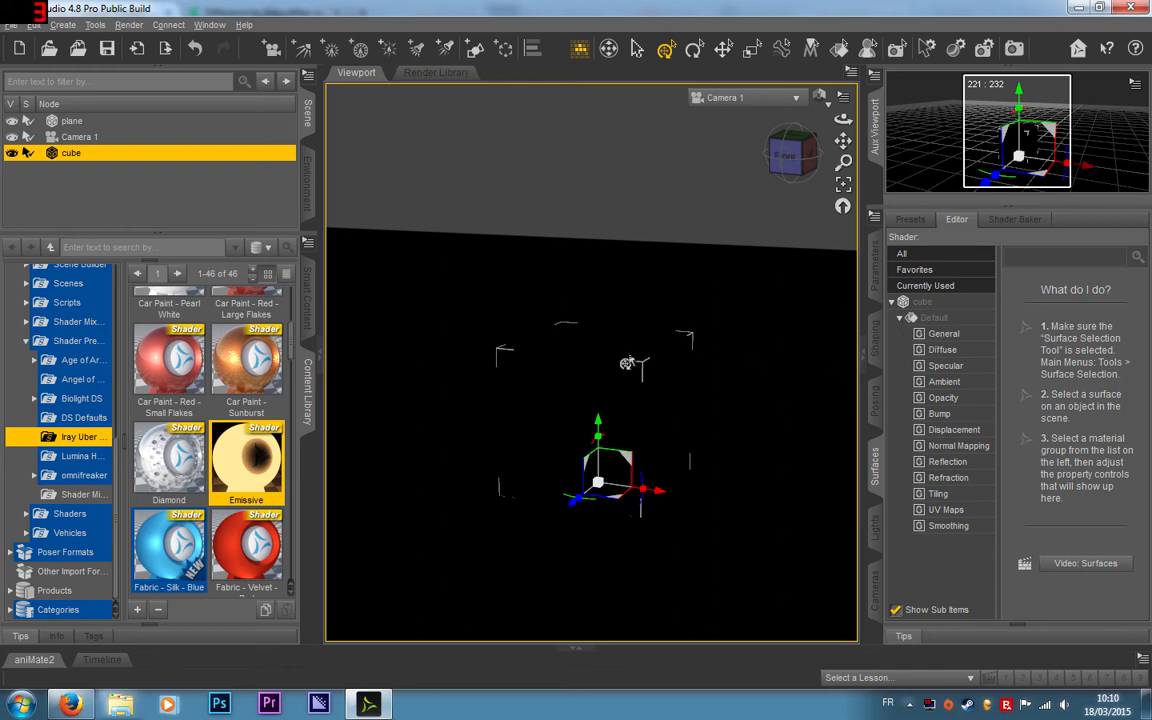
scroll(220, 422, "up", 3)
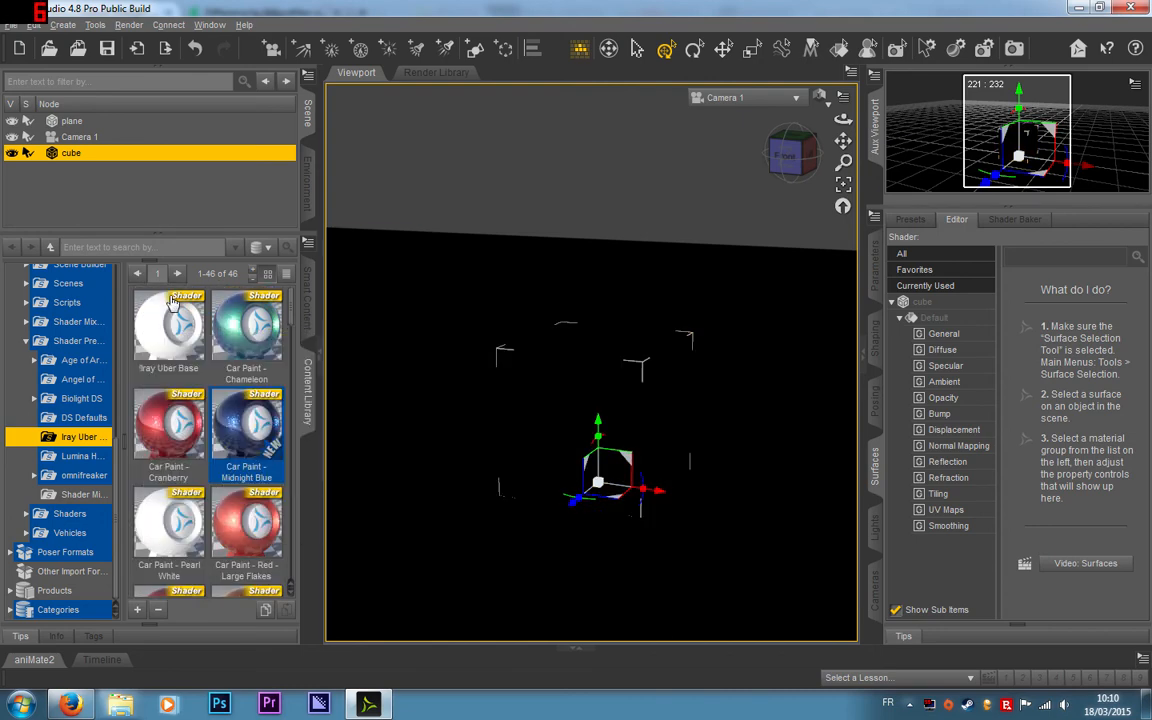
mouse_move(162, 347)
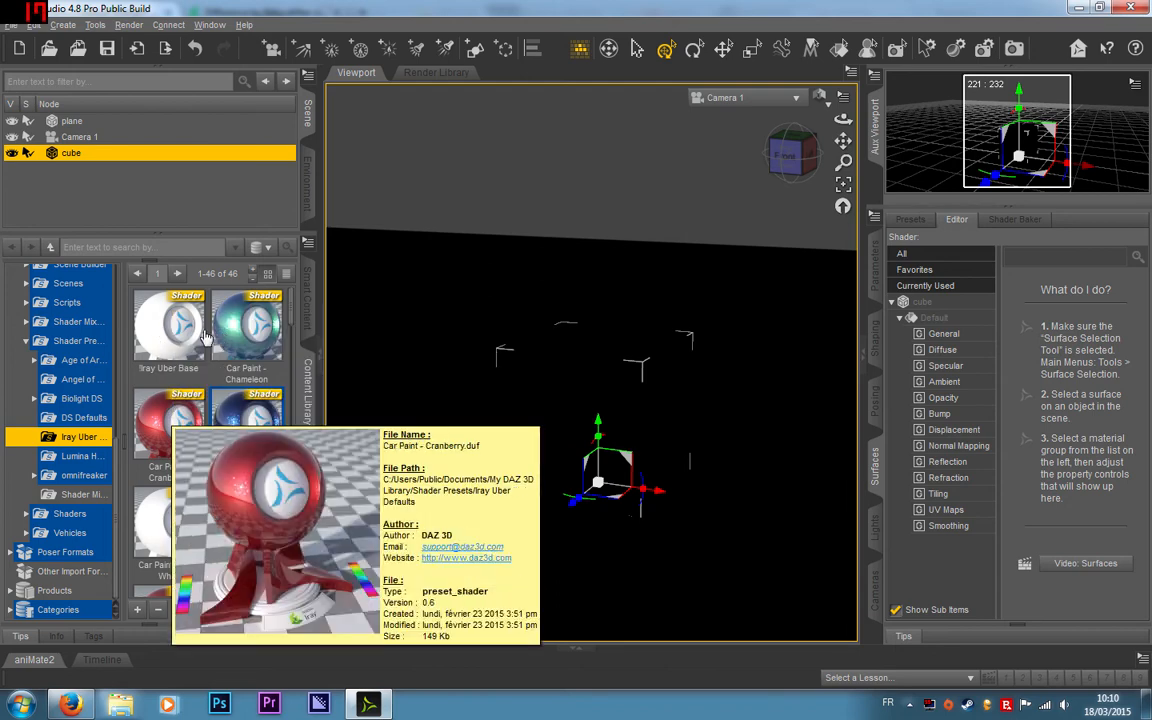
left_click(186, 330)
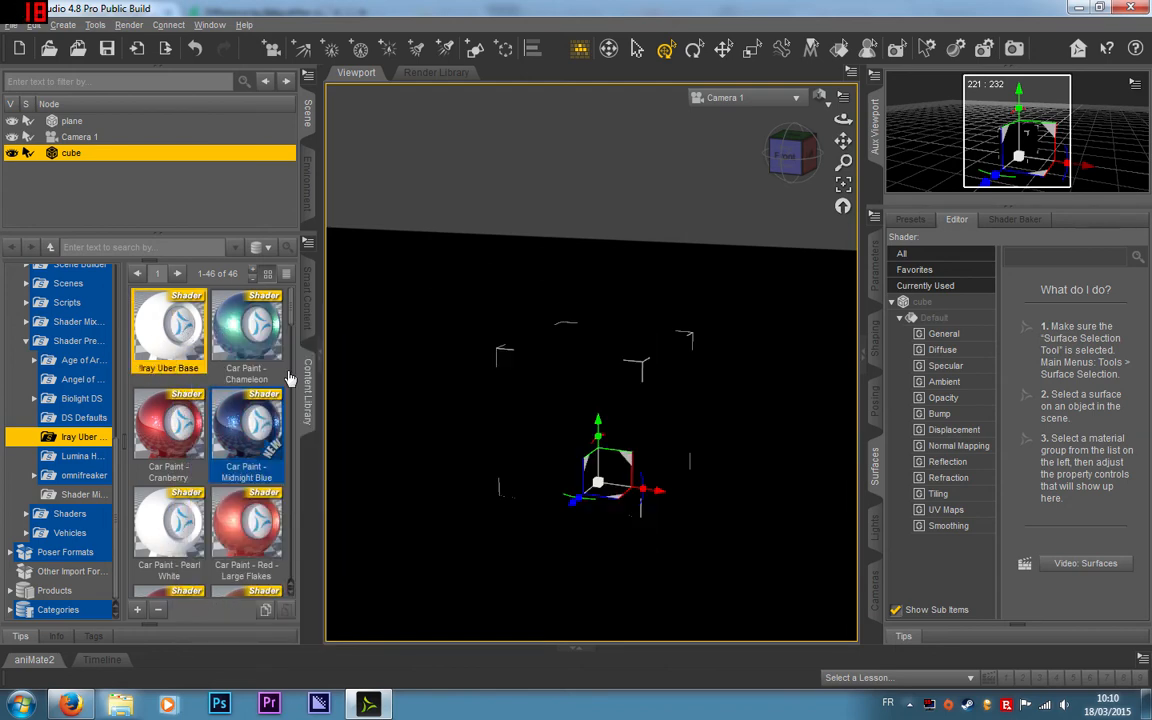
left_click(915, 301)
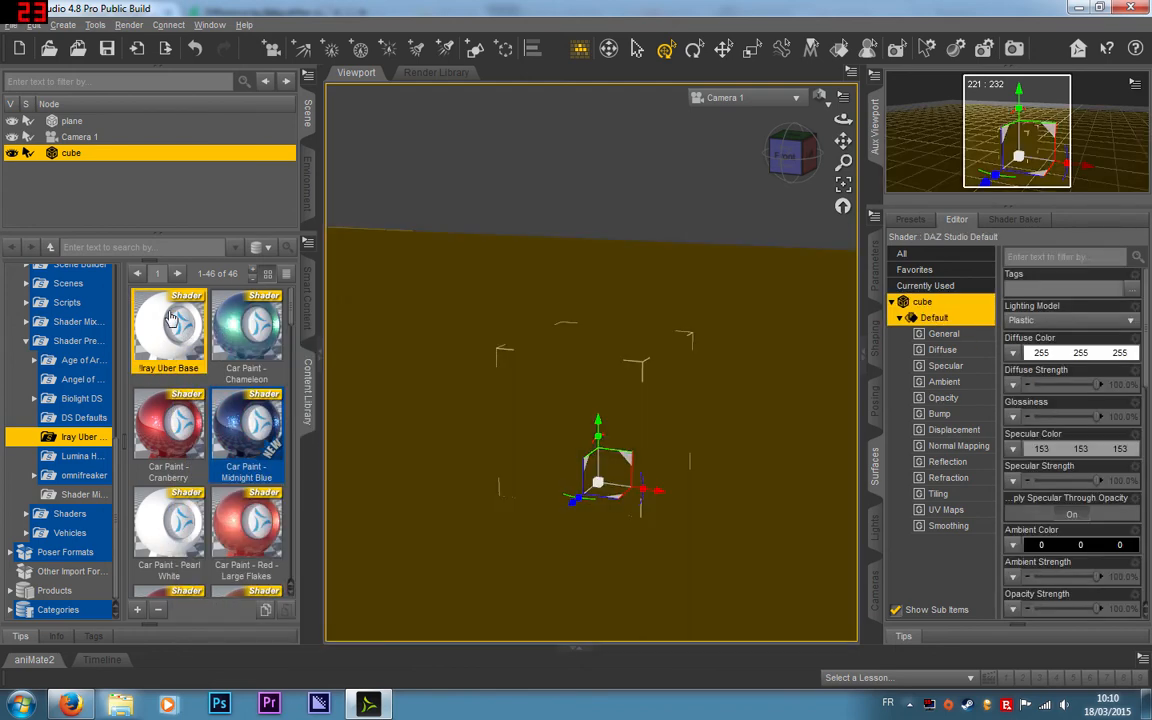
double_click(150, 316)
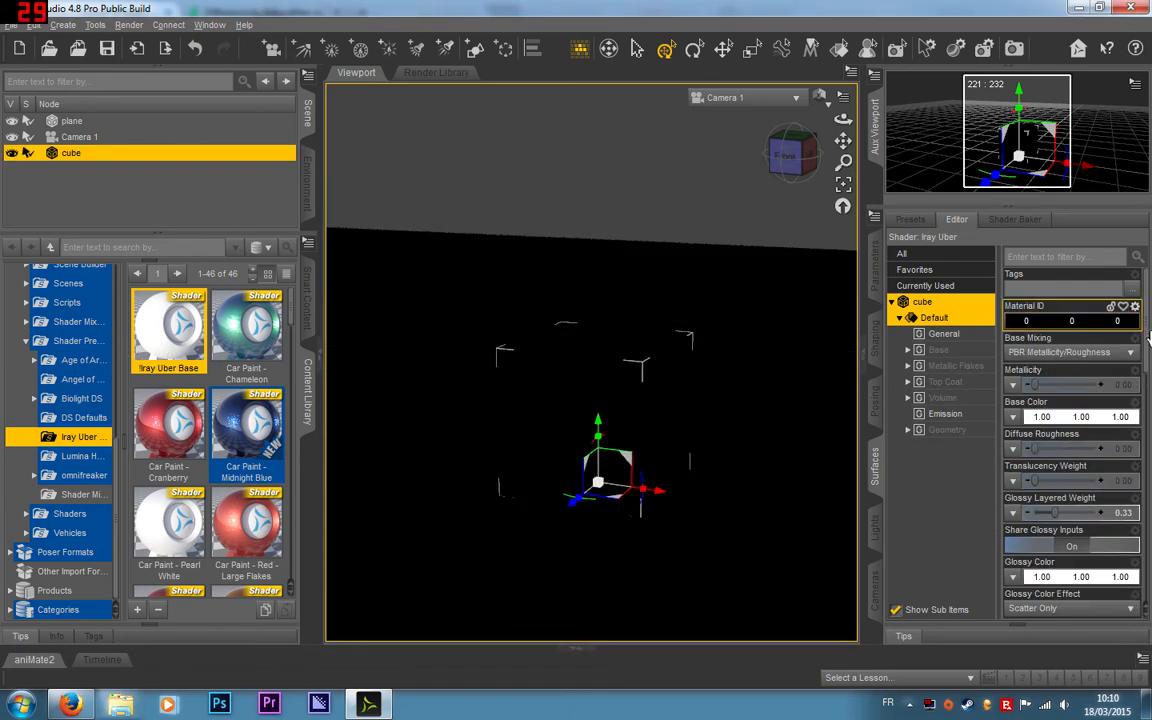
Step: Look through the cube's Iray Uber surface parameters and set its emission color to white (1.00, 1.00, 1.00)
left_click_drag(1147, 333, 1137, 298)
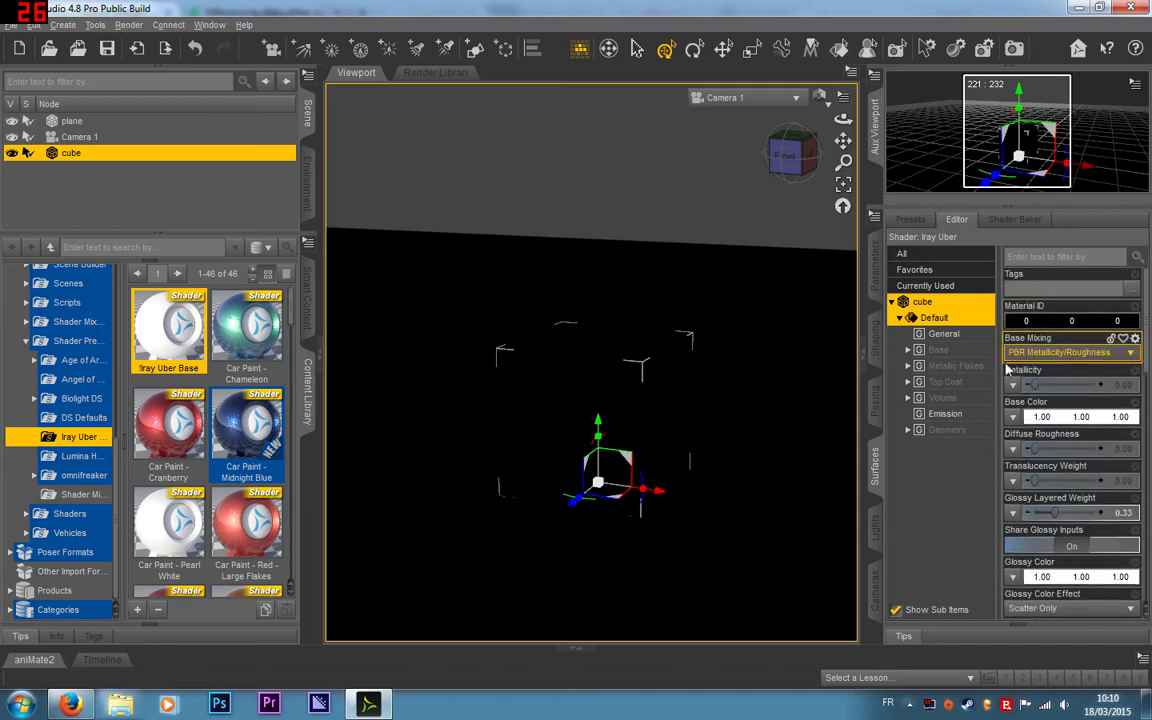
scroll(1138, 428, "down", 5)
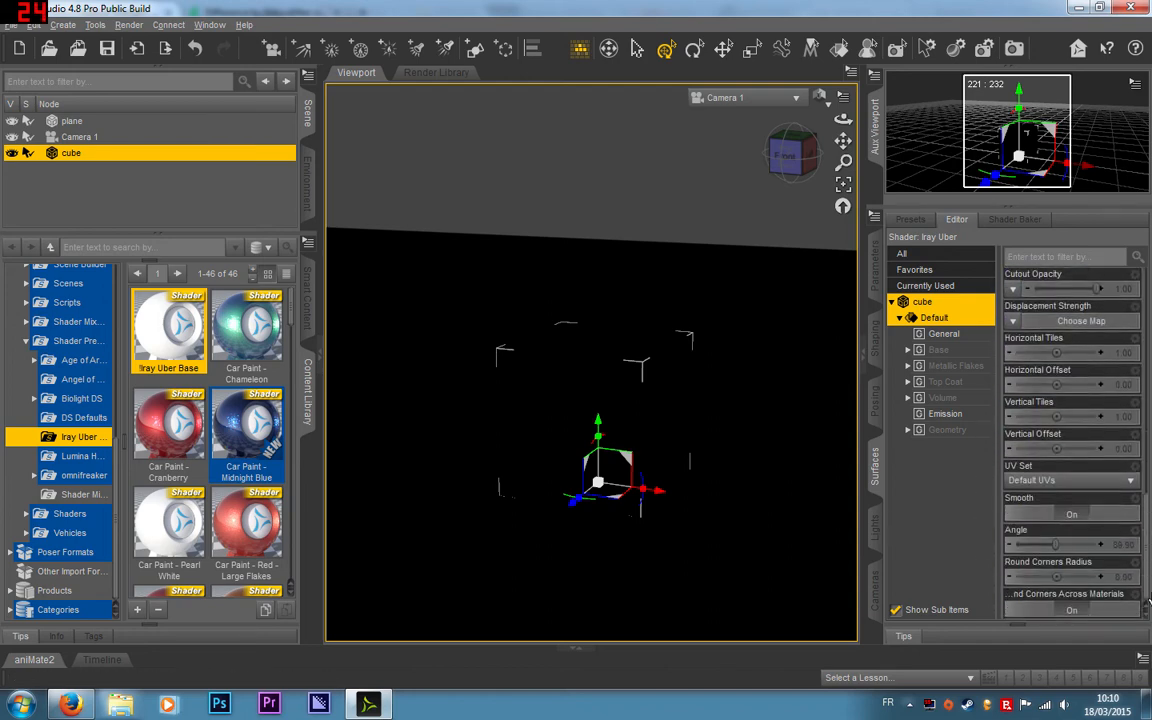
scroll(1139, 400, "up", 6)
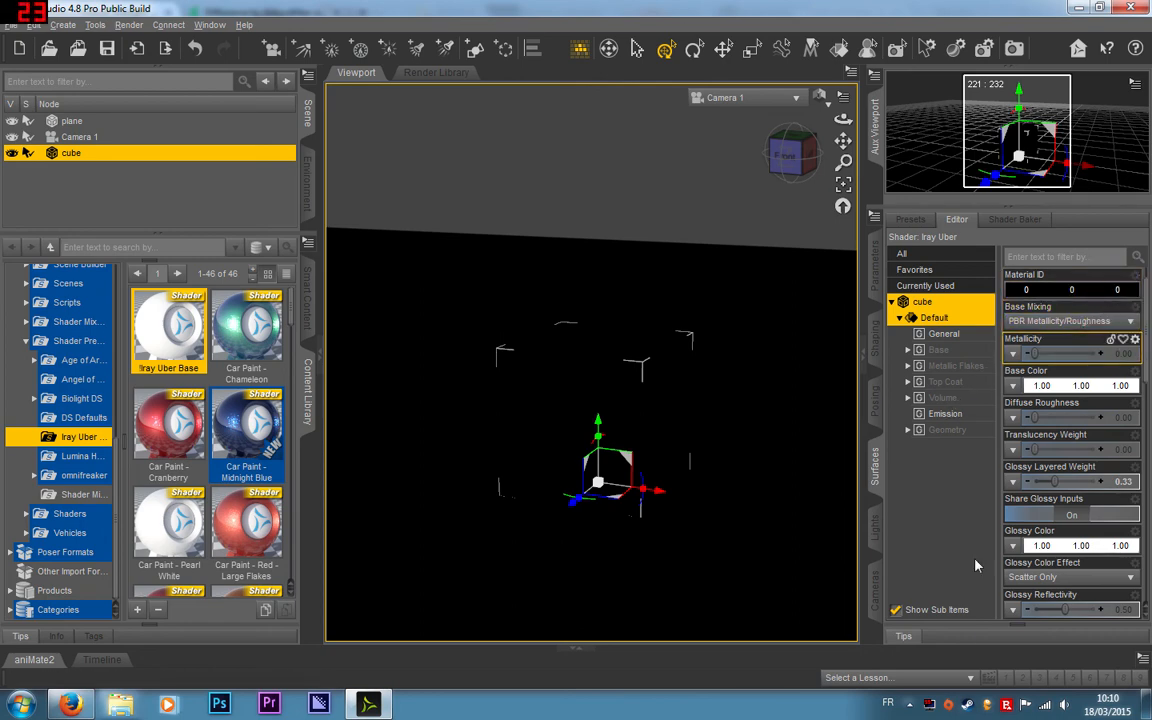
left_click(945, 413)
left_click(1100, 290)
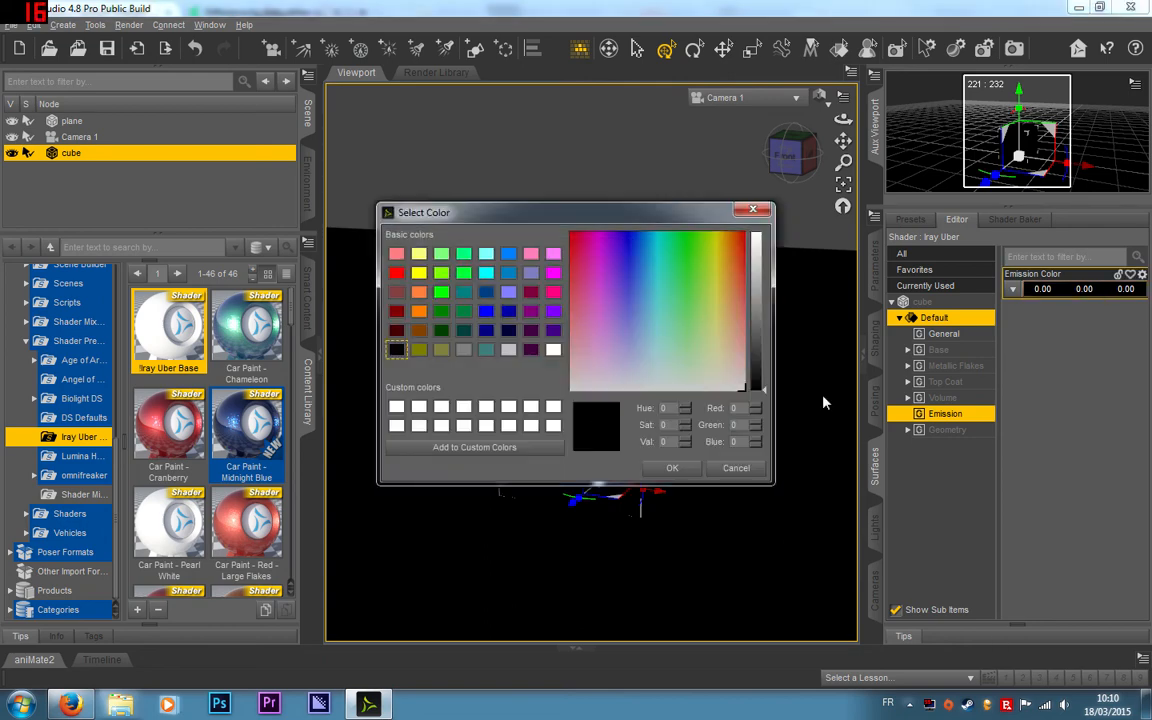
left_click(553, 350)
left_click(670, 468)
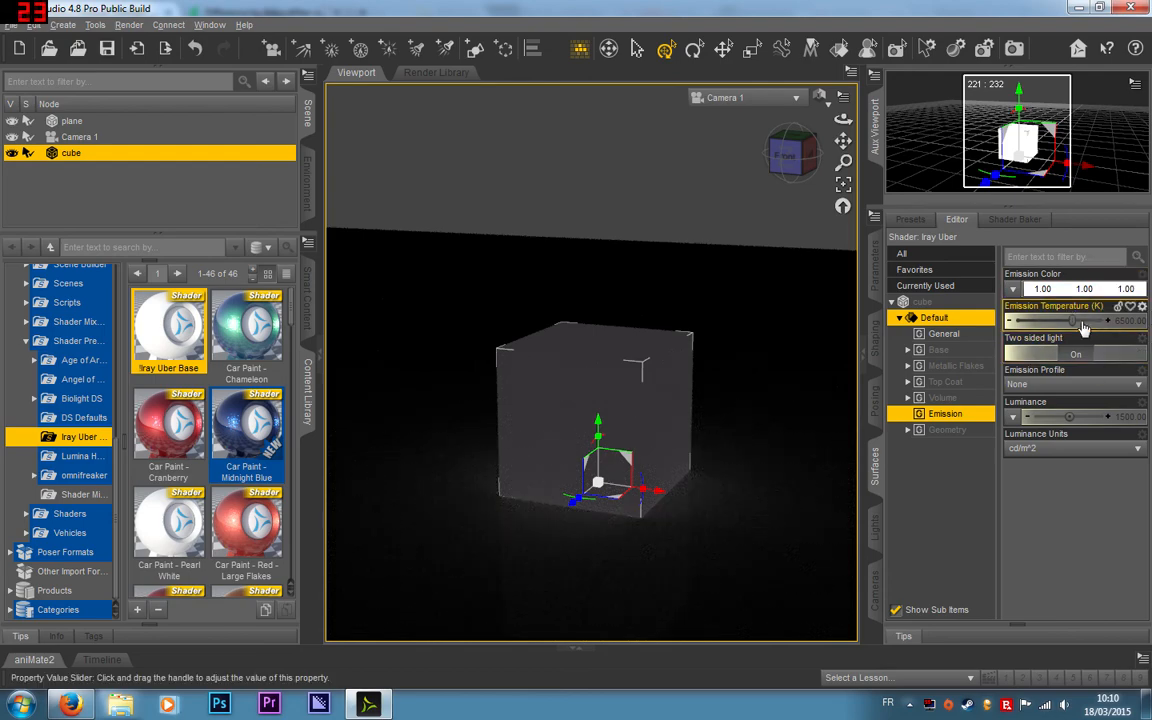
Step: Try an emission temperature of about 1560 K on the white cube, and raise it to about 3853 K
left_click_drag(1072, 320, 1031, 321)
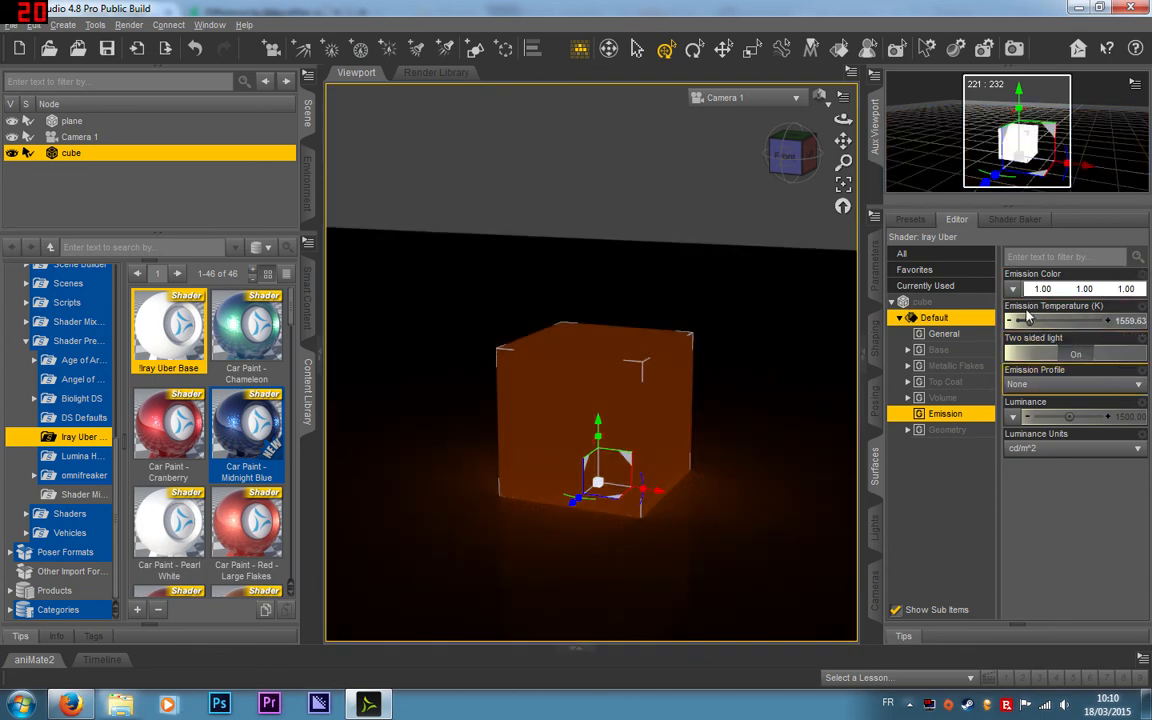
left_click_drag(1031, 320, 1049, 320)
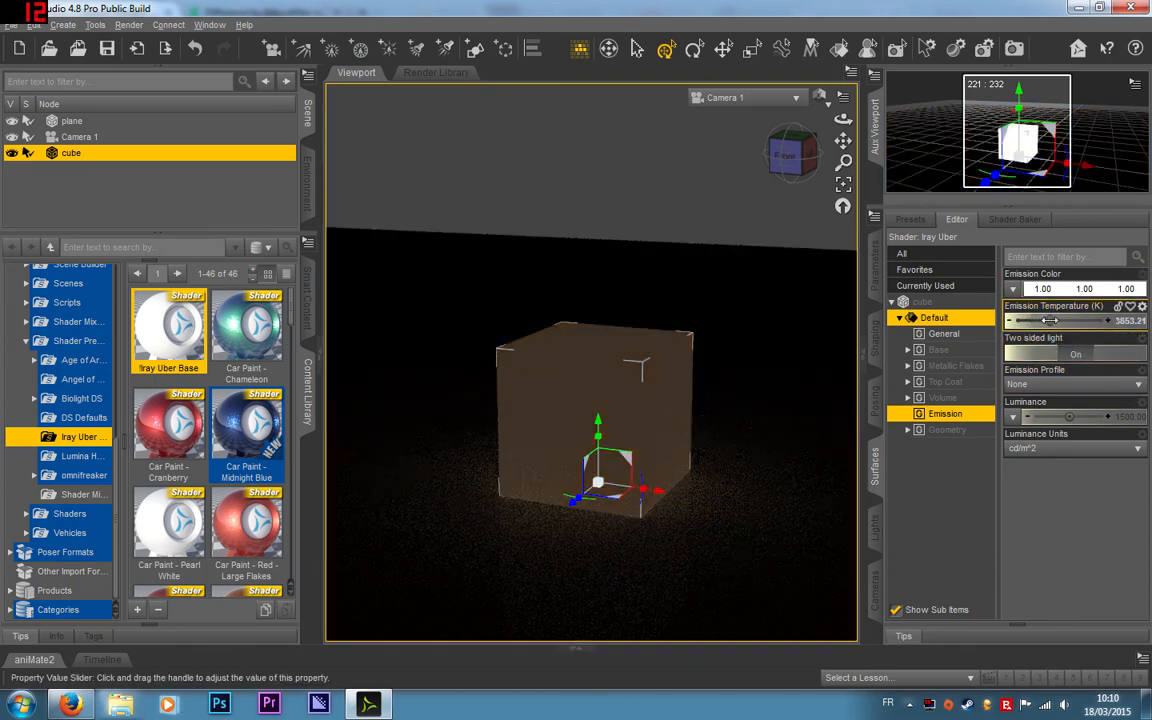
left_click(568, 410)
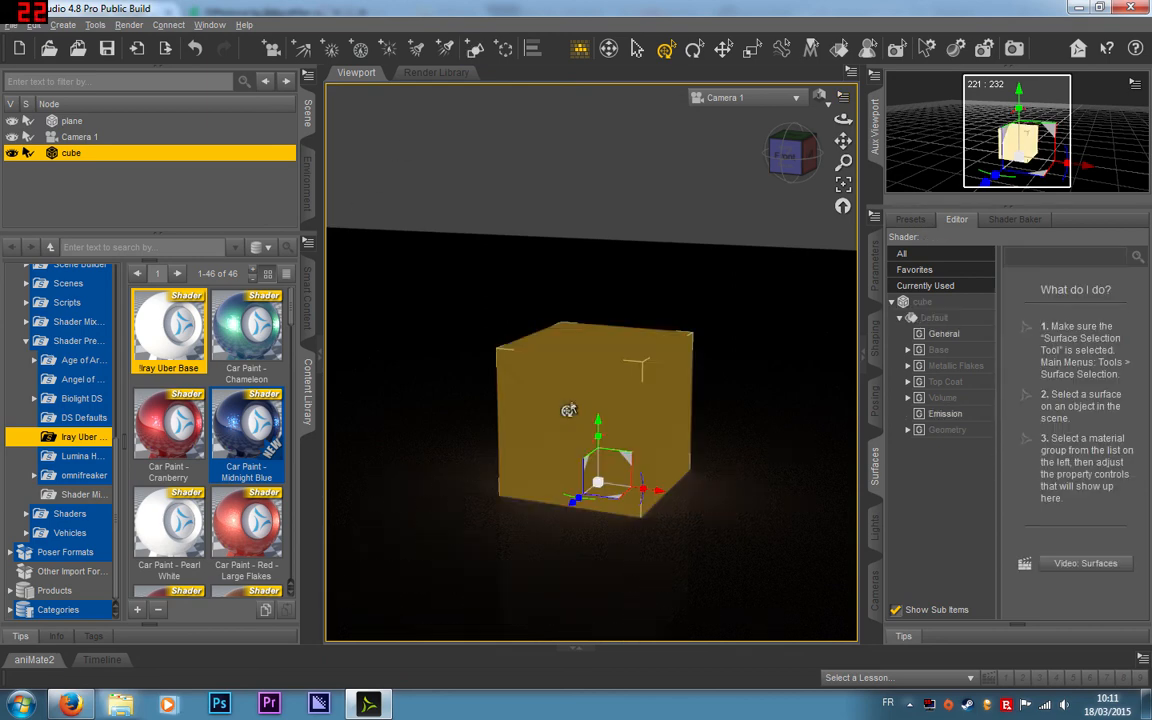